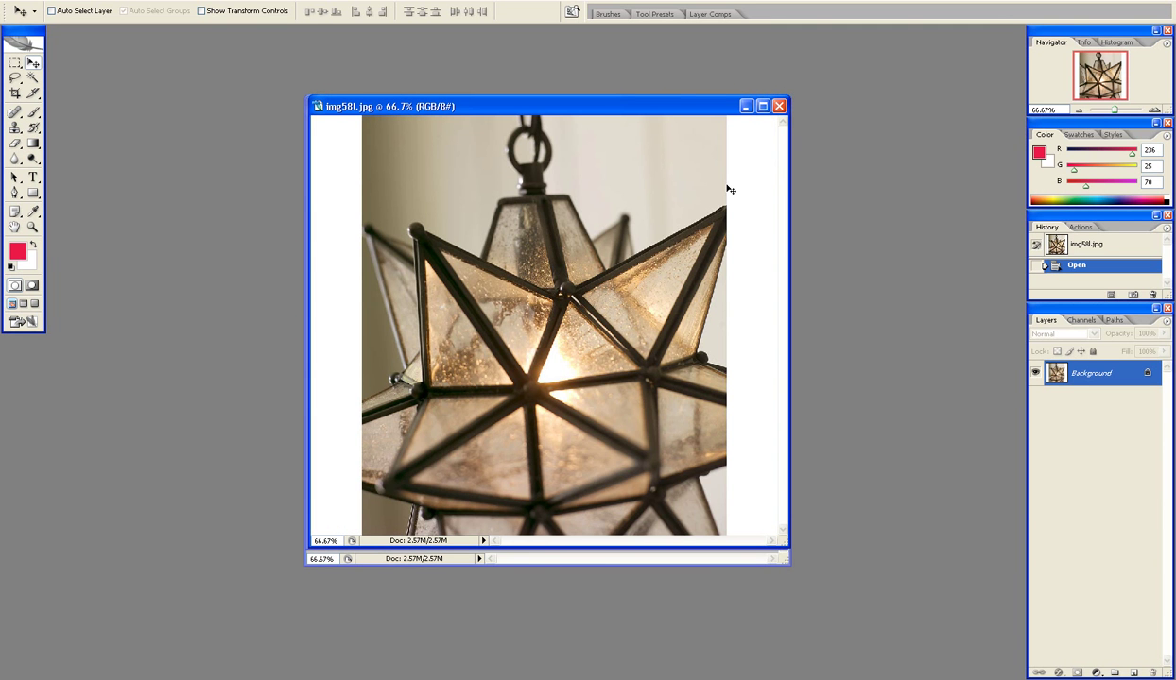
Compare the img40L, img2L and img58L star-lantern references, then enlarge the img40L.jpg window
{"action": "key", "text": "ctrl+Tab"}
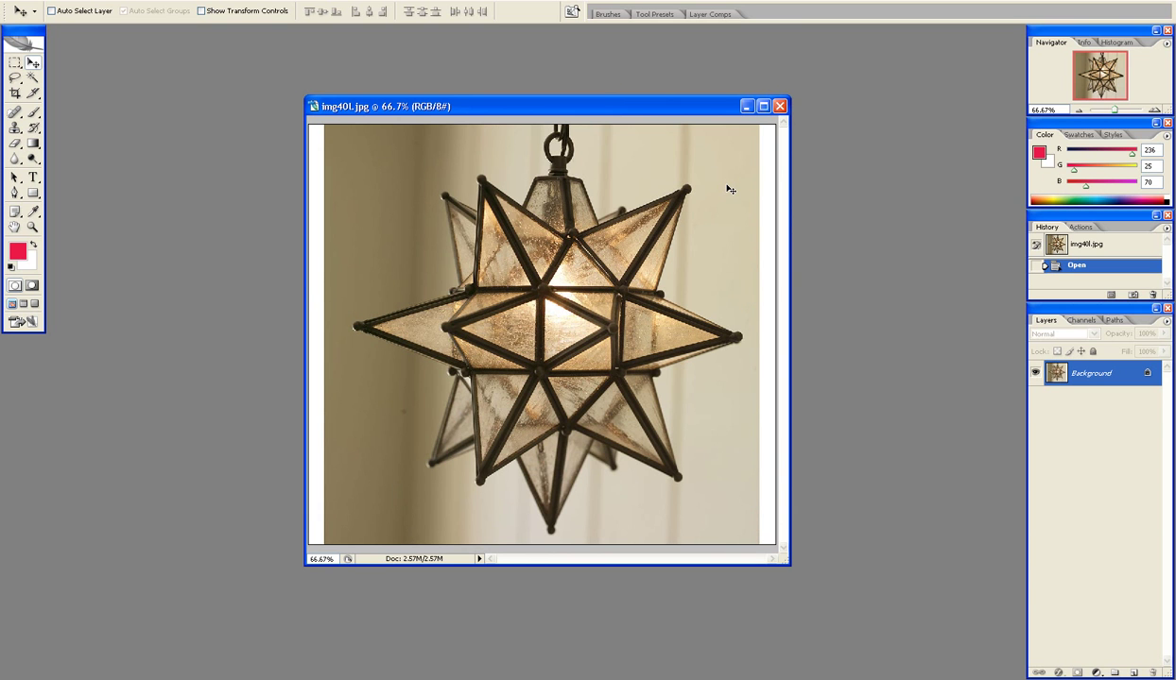
{"action": "key", "text": "ctrl+Tab"}
{"action": "key", "text": "ctrl+Tab"}
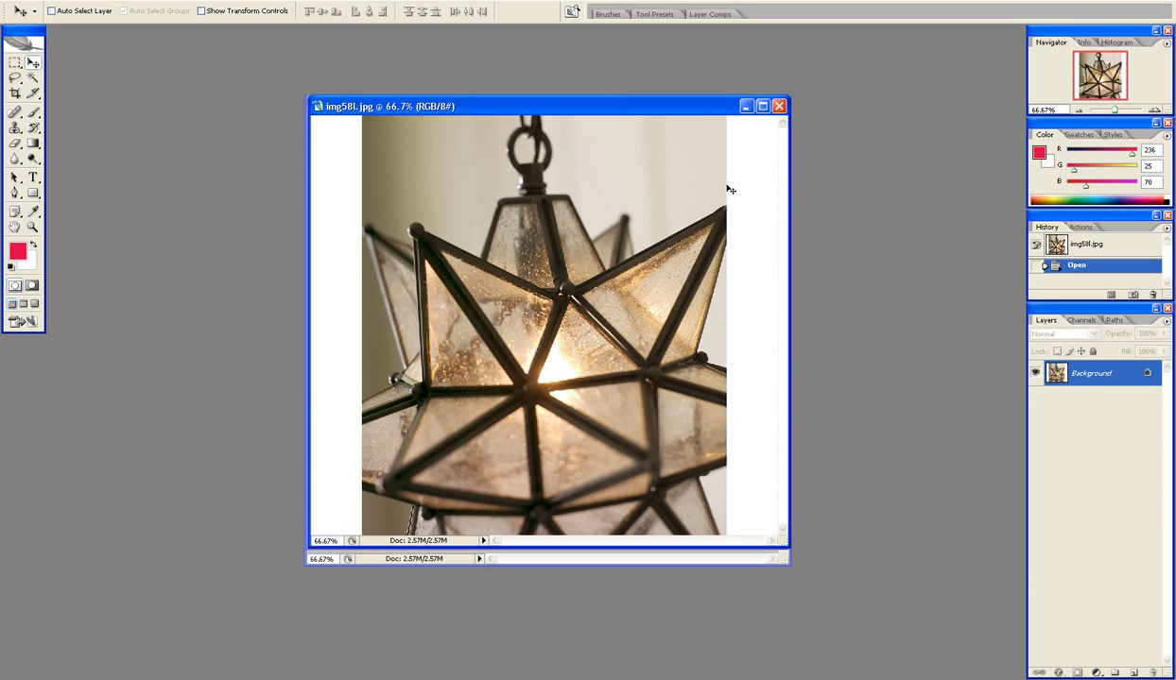
{"action": "key", "text": "ctrl+Tab"}
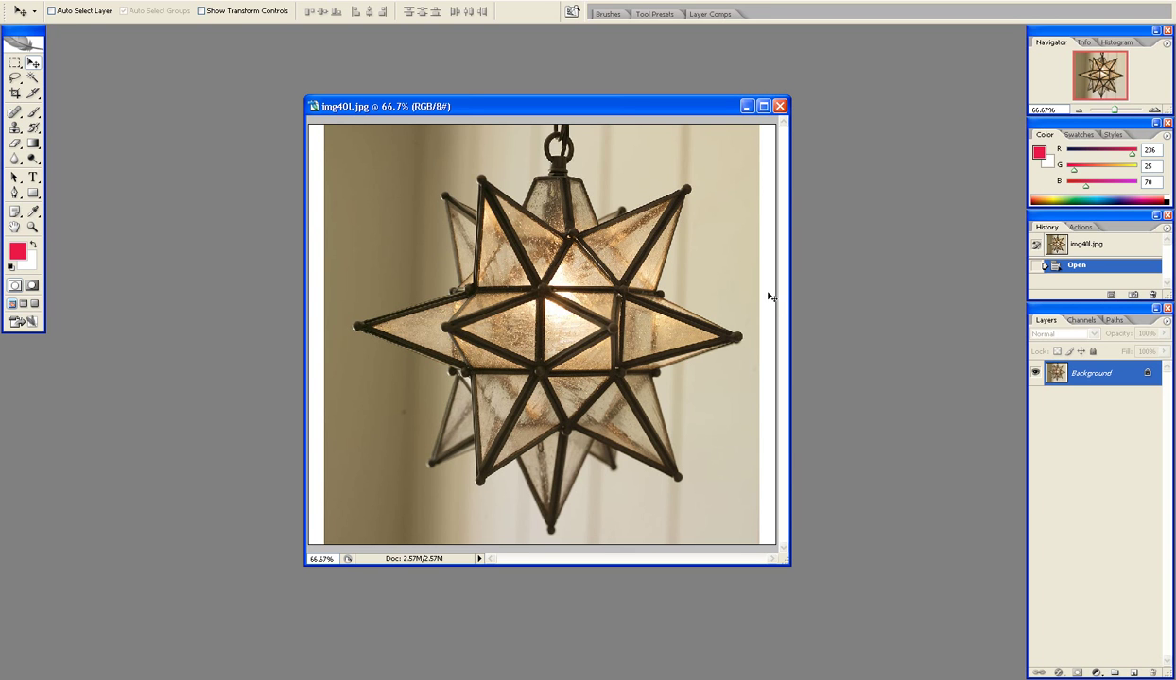
{"action": "left_click_drag", "start_coordinate": [786, 561], "coordinate": [826, 598]}
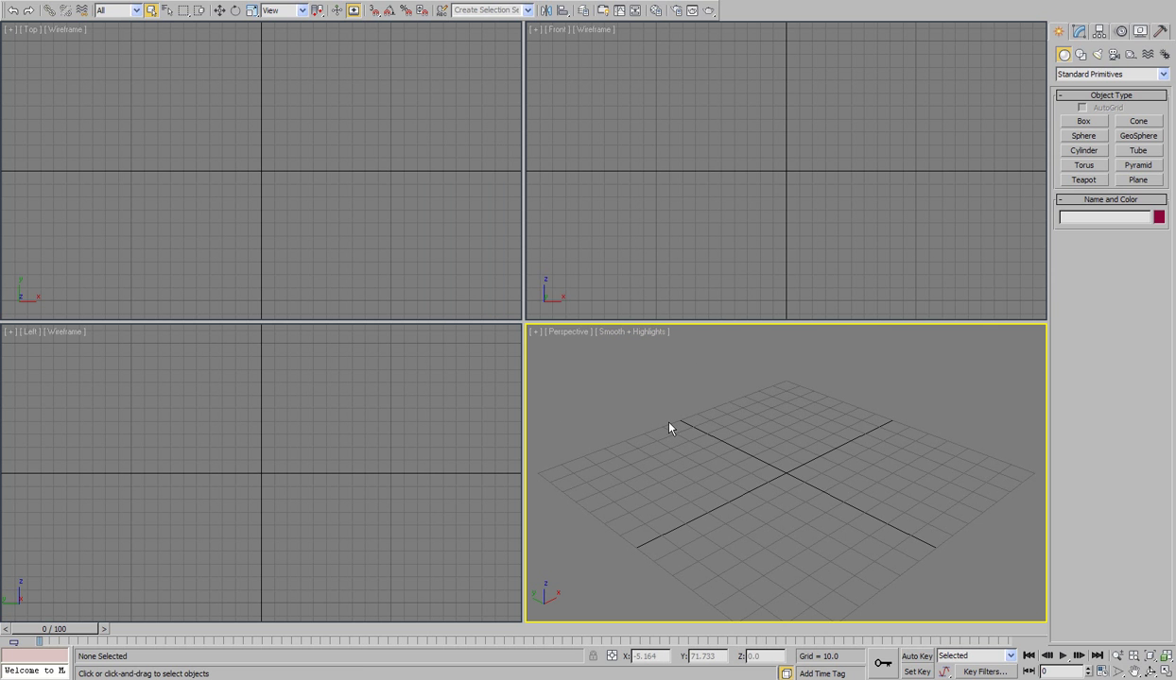
Maximize the Perspective view, hide the grid and draw a cylinder about 40.12 tall
{"action": "key", "text": "alt+w"}
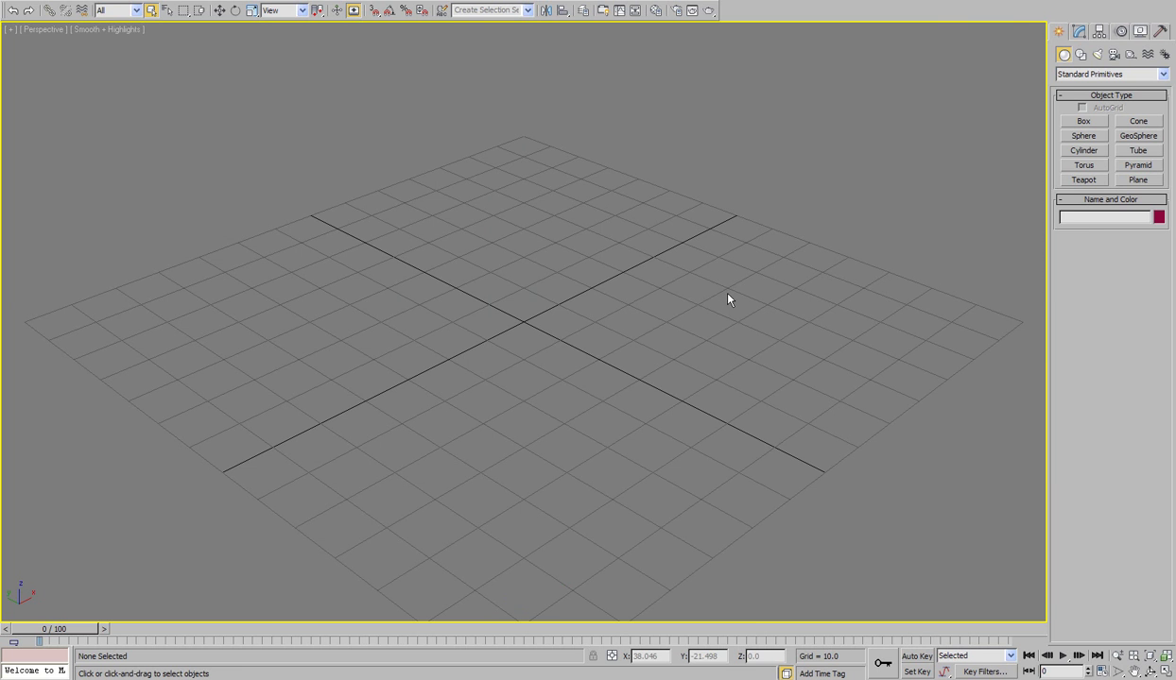
{"action": "key", "text": "g"}
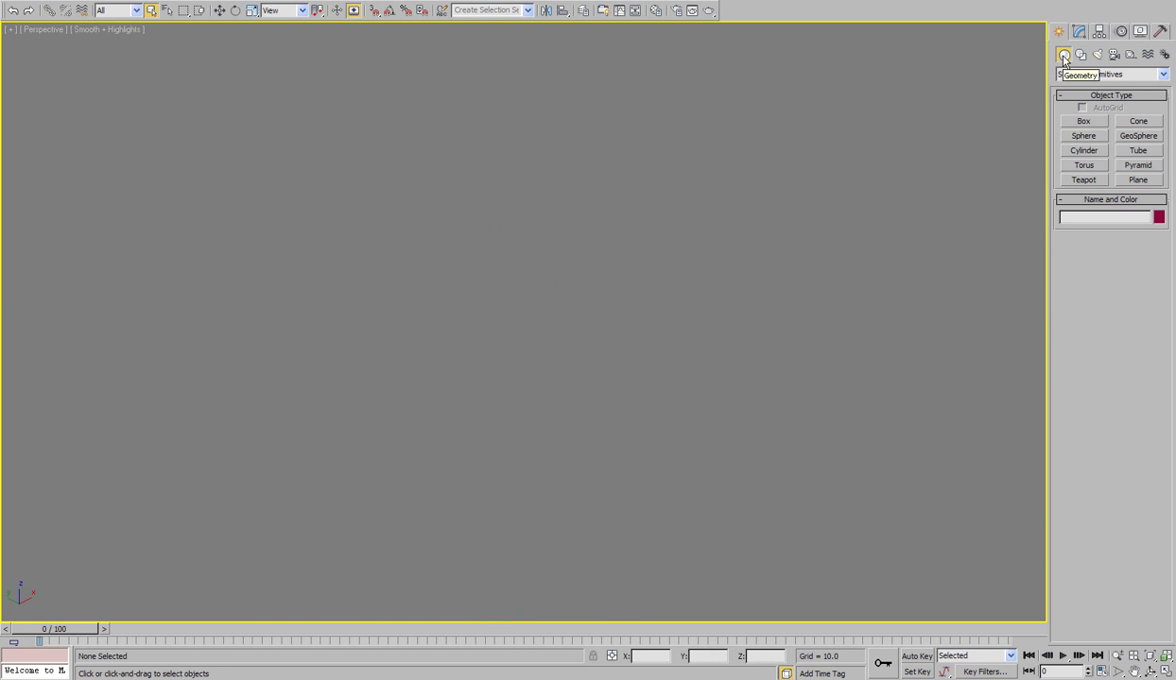
{"action": "left_click", "coordinate": [1084, 151]}
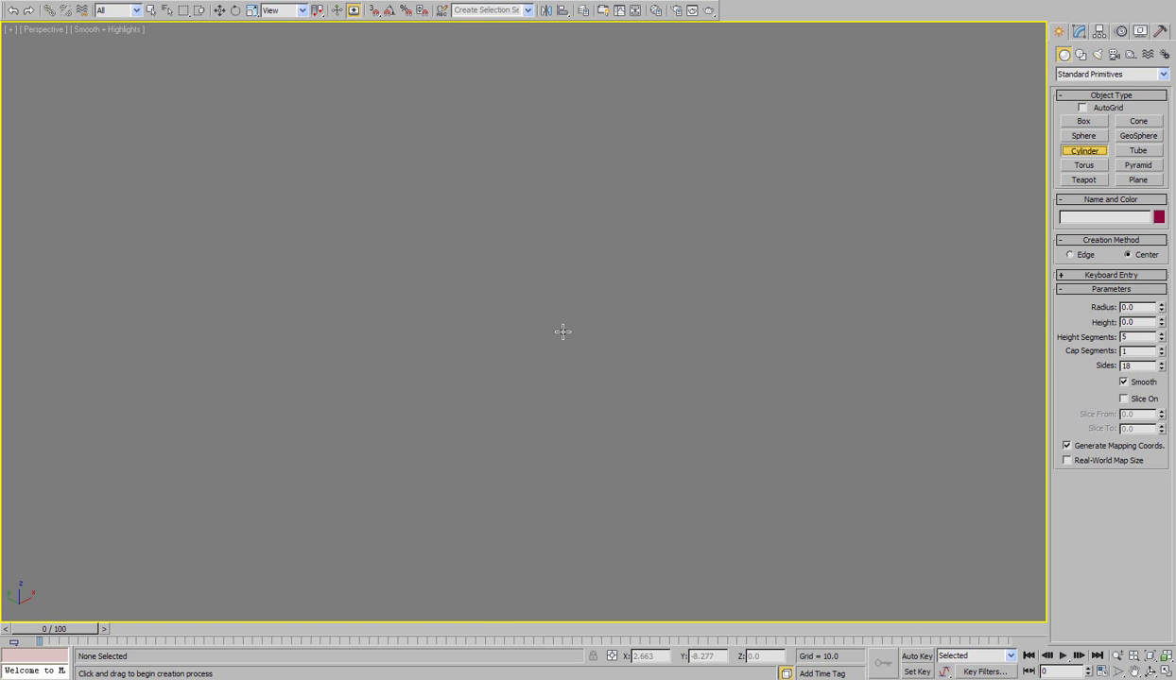
{"action": "left_click_drag", "start_coordinate": [511, 370], "coordinate": [632, 326]}
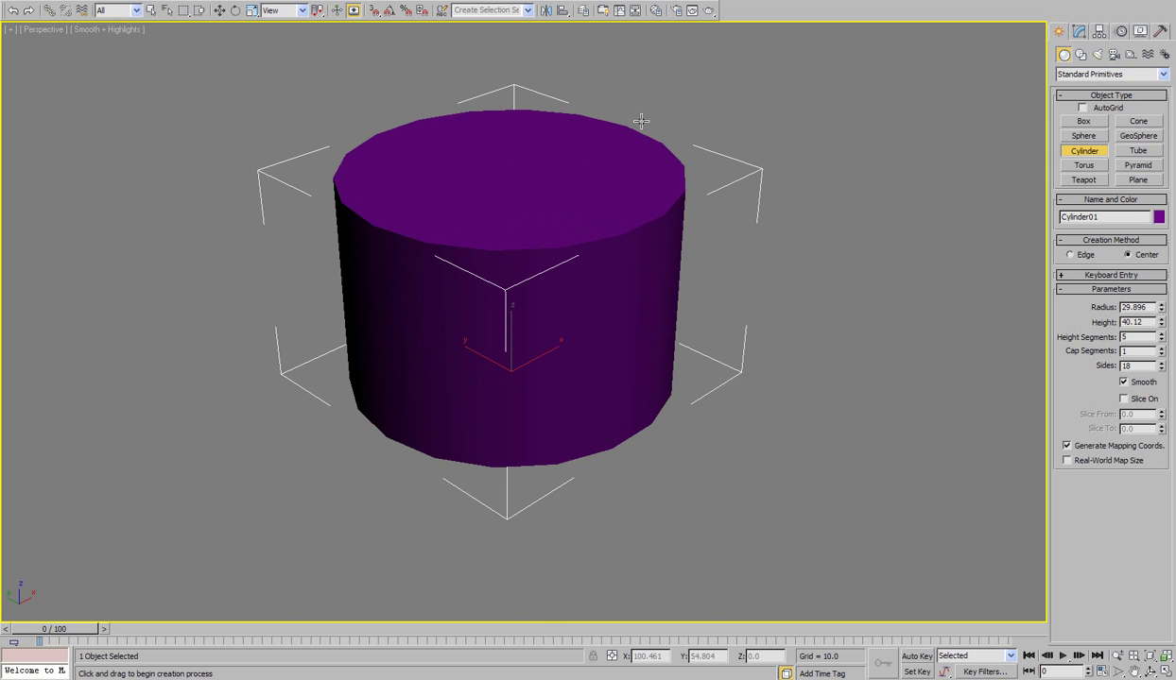
{"action": "left_click", "coordinate": [641, 121]}
{"action": "right_click", "coordinate": [696, 250]}
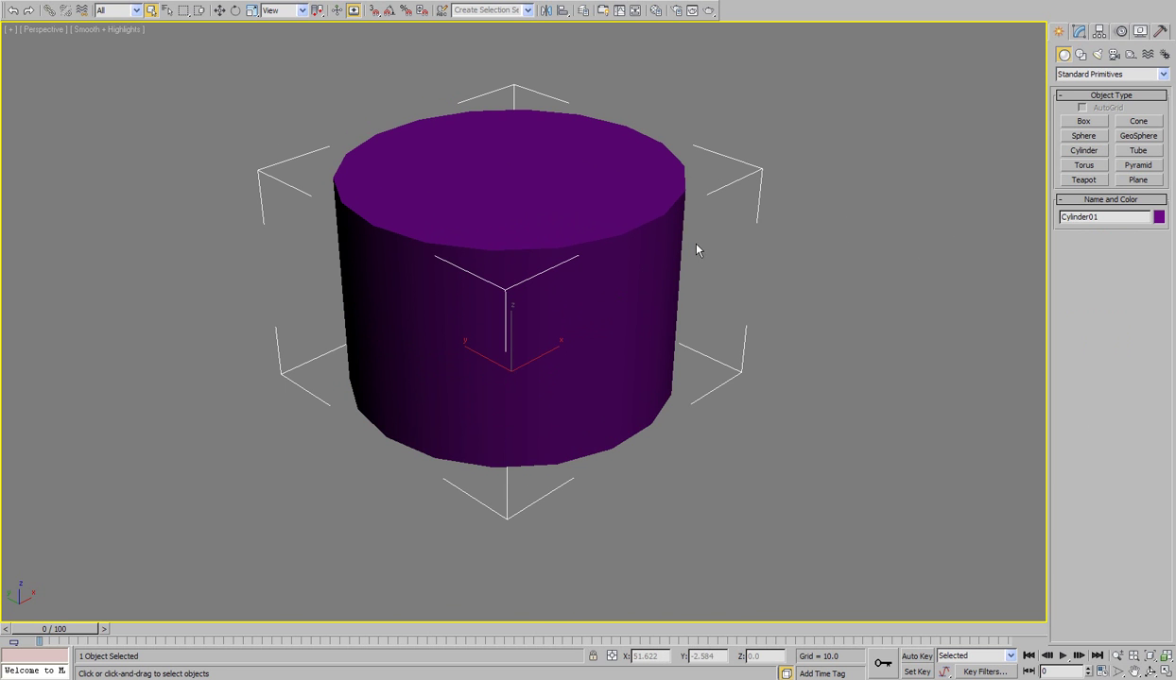
Reframe the view around the cylinder and hide its selection brackets
{"action": "middle_click_drag", "start_coordinate": [585, 254], "coordinate": [605, 280]}
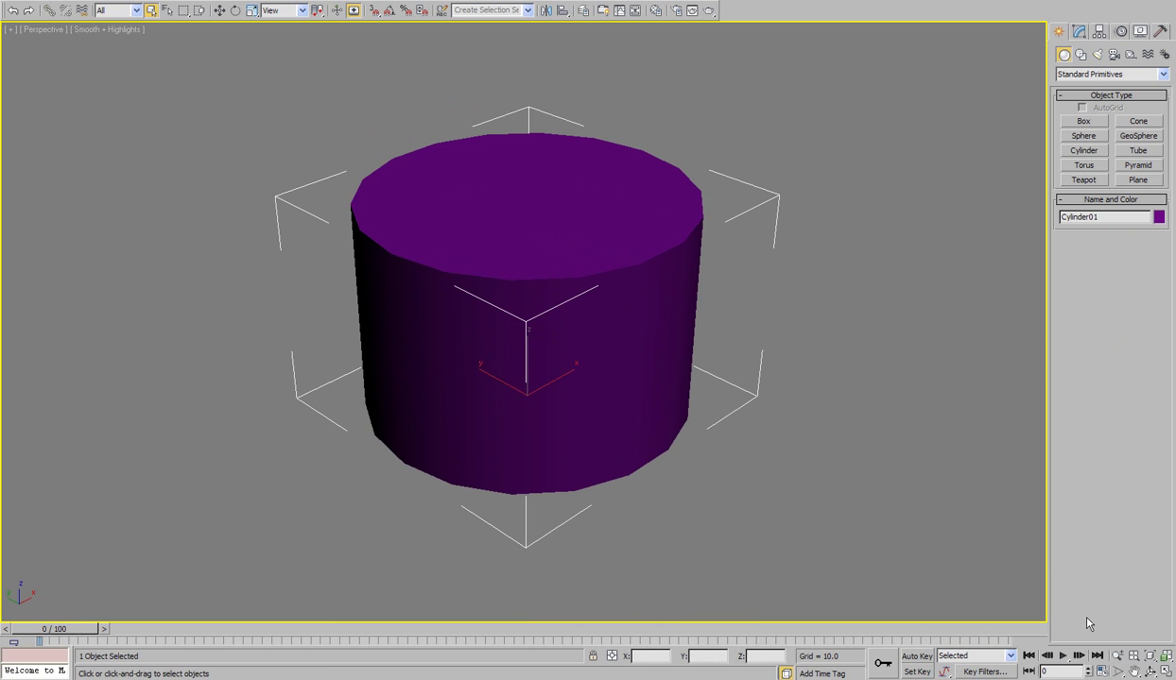
{"action": "left_click", "coordinate": [1149, 671]}
{"action": "left_click_drag", "start_coordinate": [578, 359], "coordinate": [562, 354]}
{"action": "right_click", "coordinate": [567, 354]}
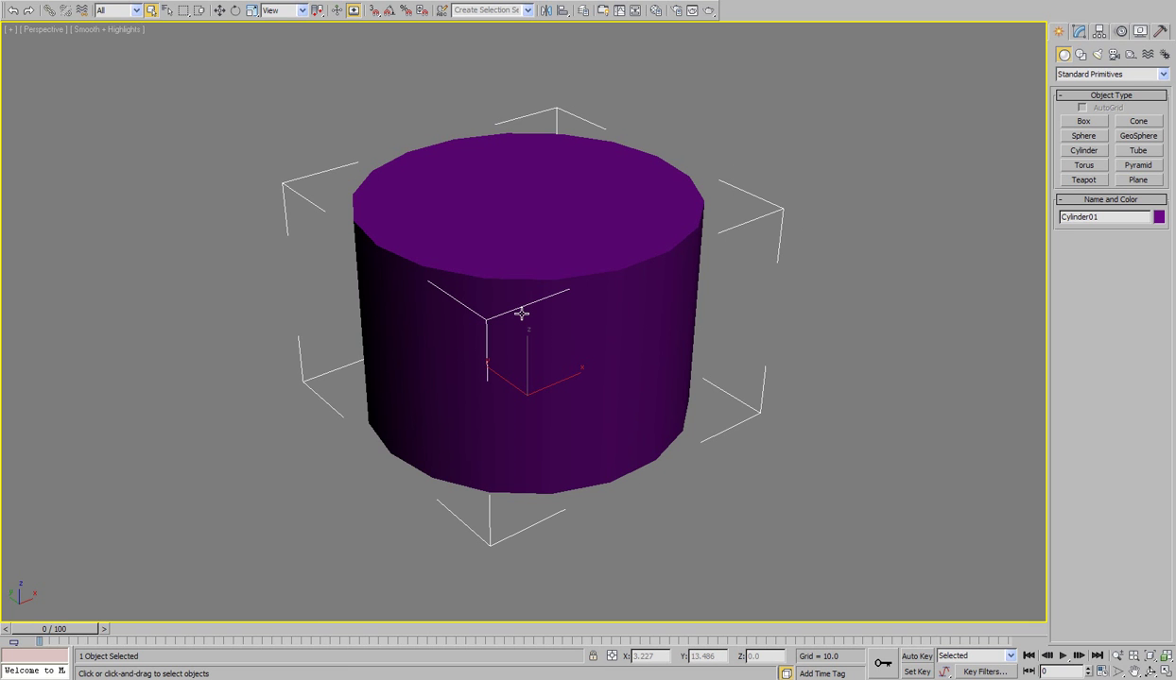
{"action": "key", "text": "j"}
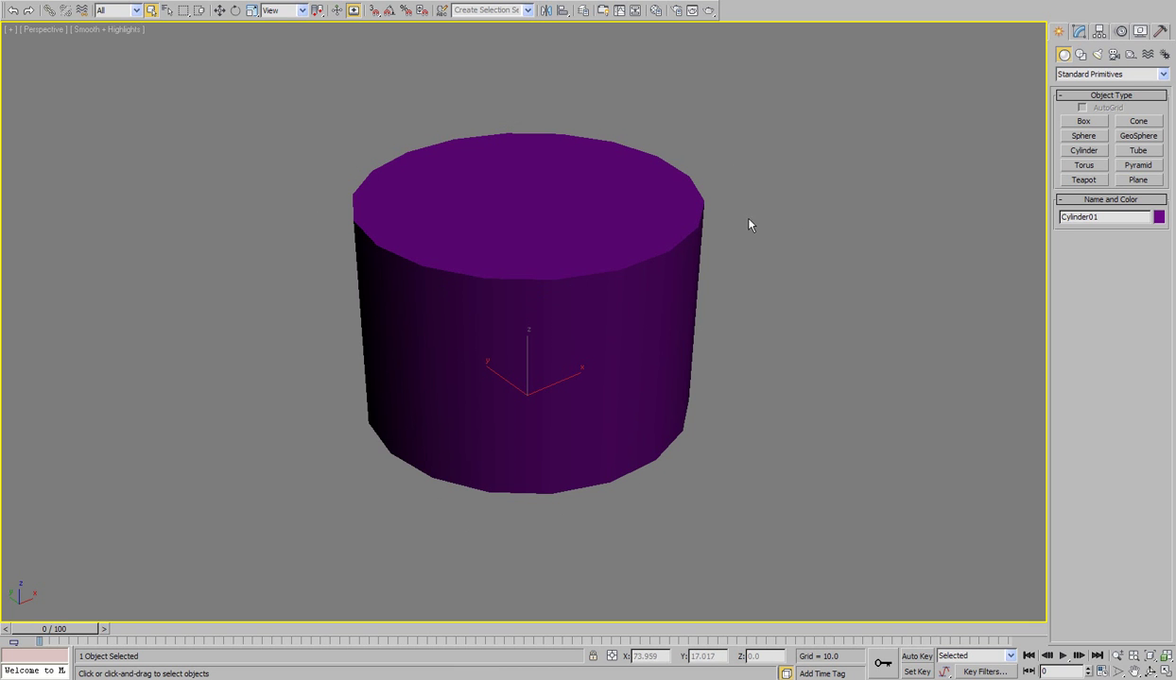
Set the cylinder's radius to 30 and open Units Setup to check Generic Units
{"action": "left_click", "coordinate": [1078, 34]}
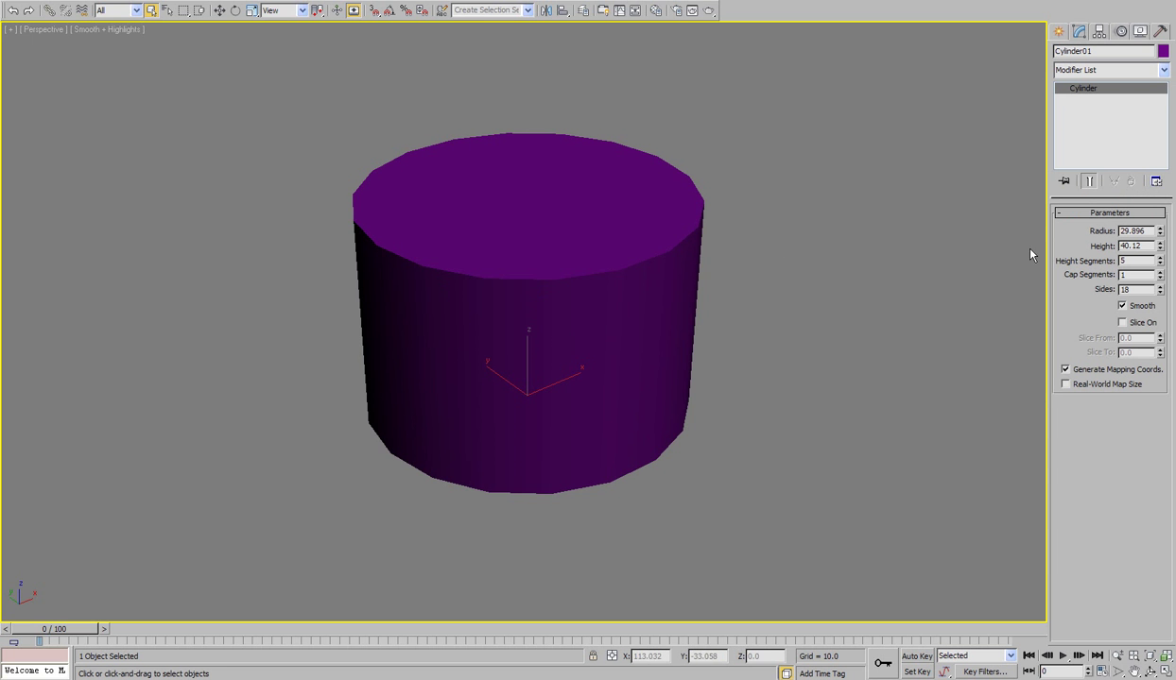
{"action": "double_click", "coordinate": [1126, 233]}
{"action": "type", "text": "30"}
{"action": "key", "text": "Return"}
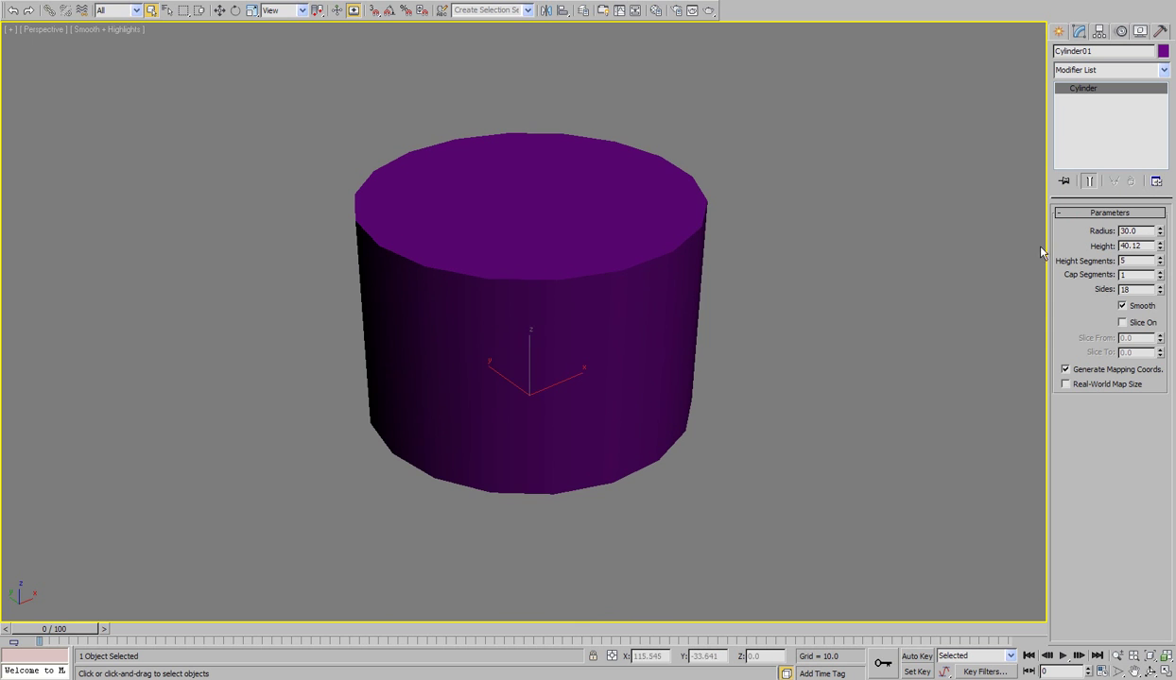
{"action": "middle_click_drag", "start_coordinate": [766, 321], "coordinate": [761, 315]}
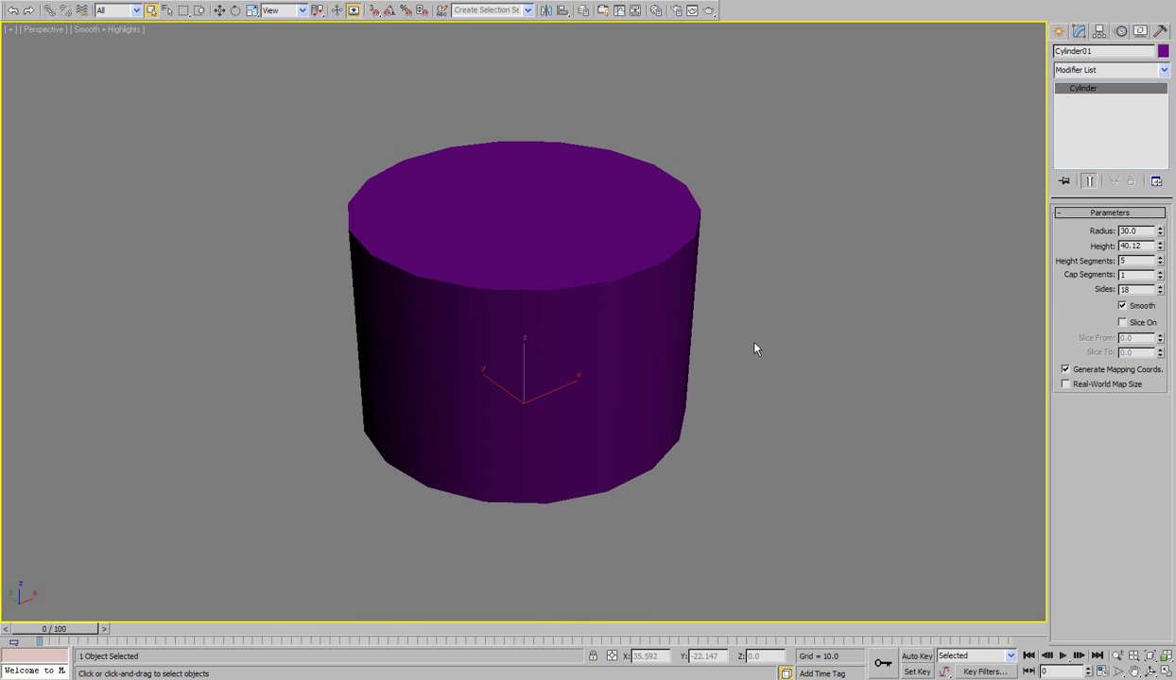
{"action": "left_click", "coordinate": [416, 2]}
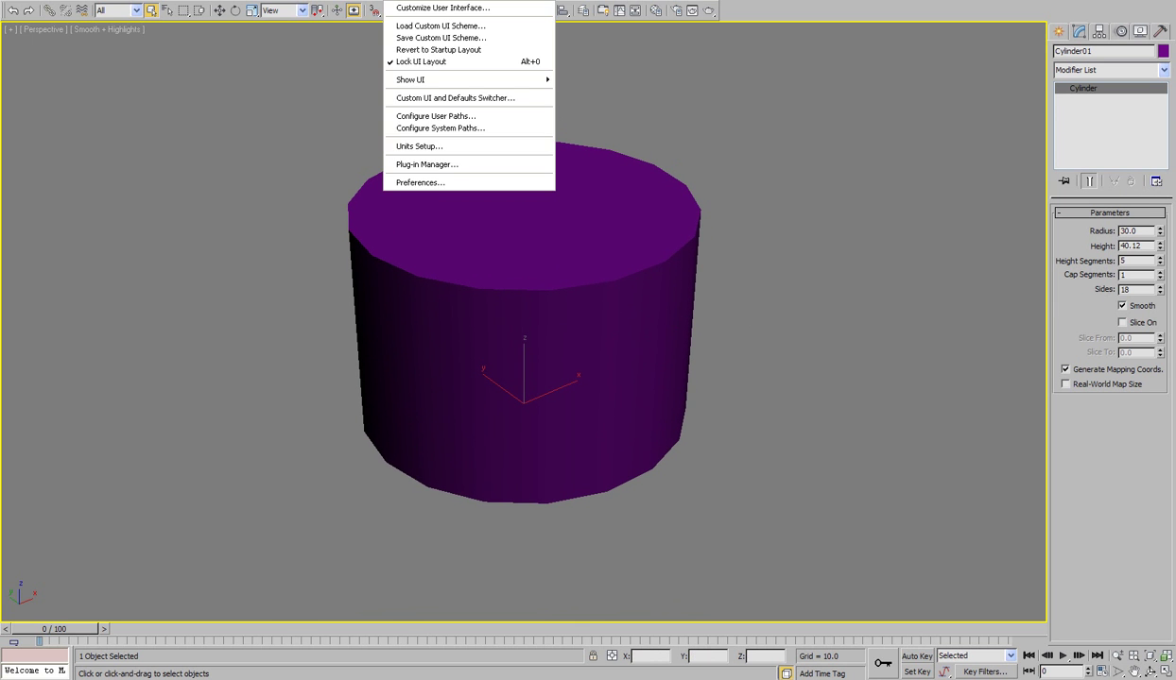
{"action": "left_click", "coordinate": [438, 149]}
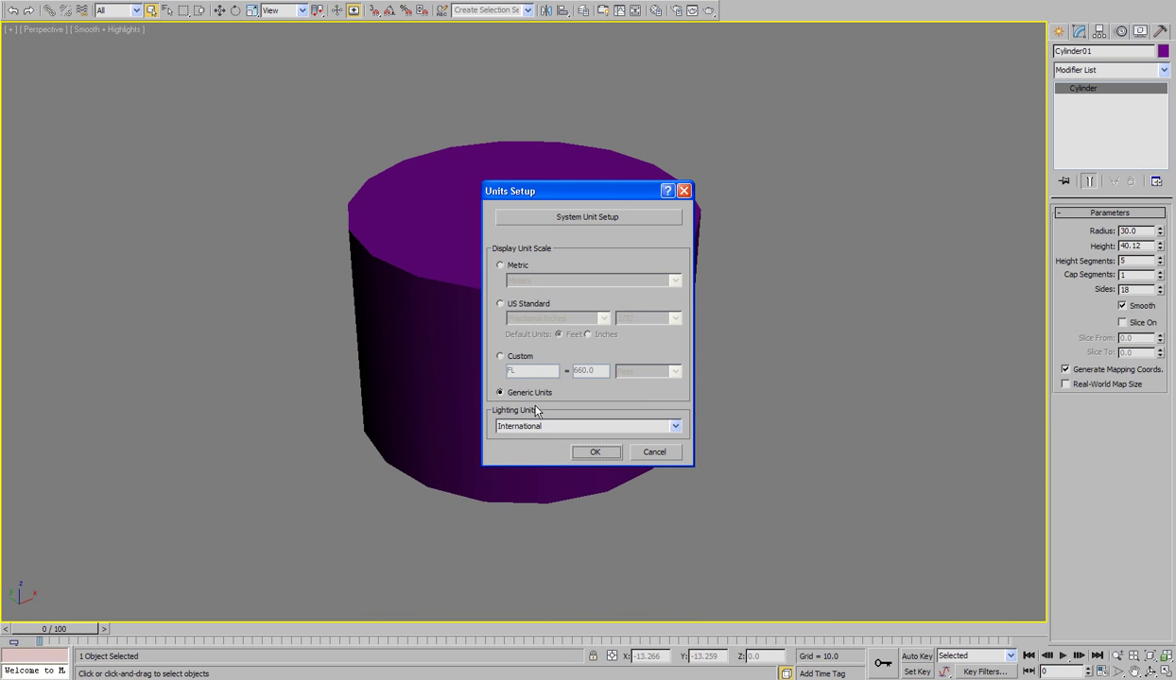
Accept Generic Units, then give the cylinder 3 height segments and 8 sides with edges shown
{"action": "left_click", "coordinate": [596, 453]}
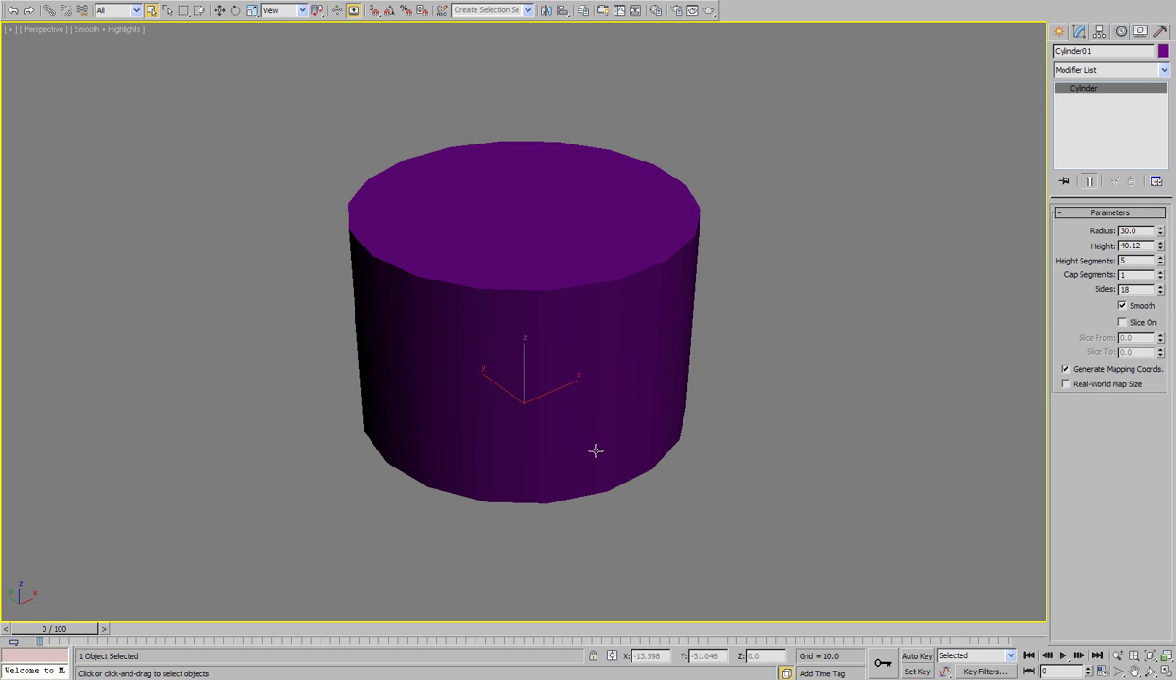
{"action": "left_click", "coordinate": [1150, 670]}
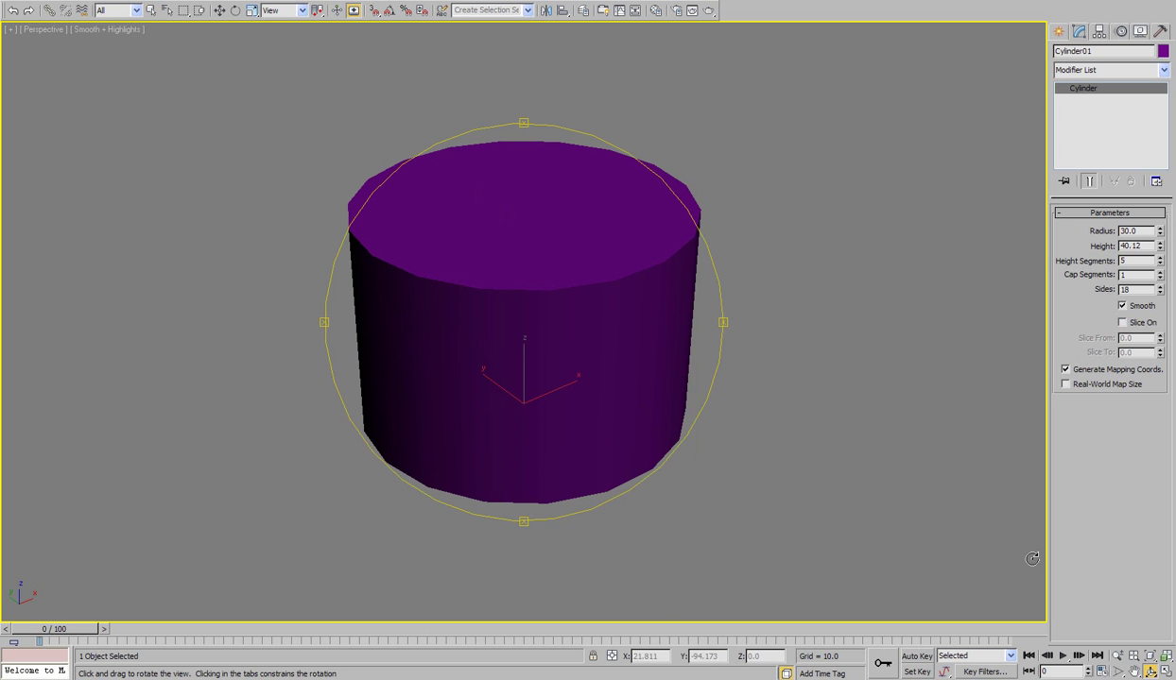
{"action": "key", "text": "F4"}
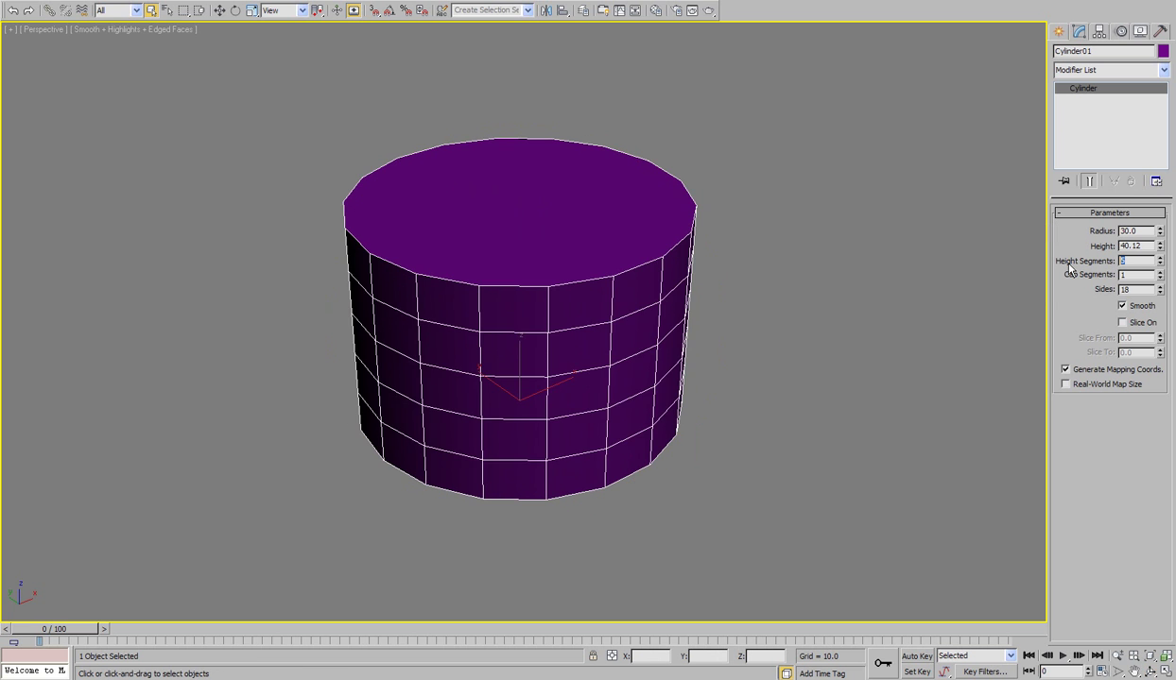
{"action": "type", "text": "3"}
{"action": "key", "text": "Tab"}
{"action": "key", "text": "Tab"}
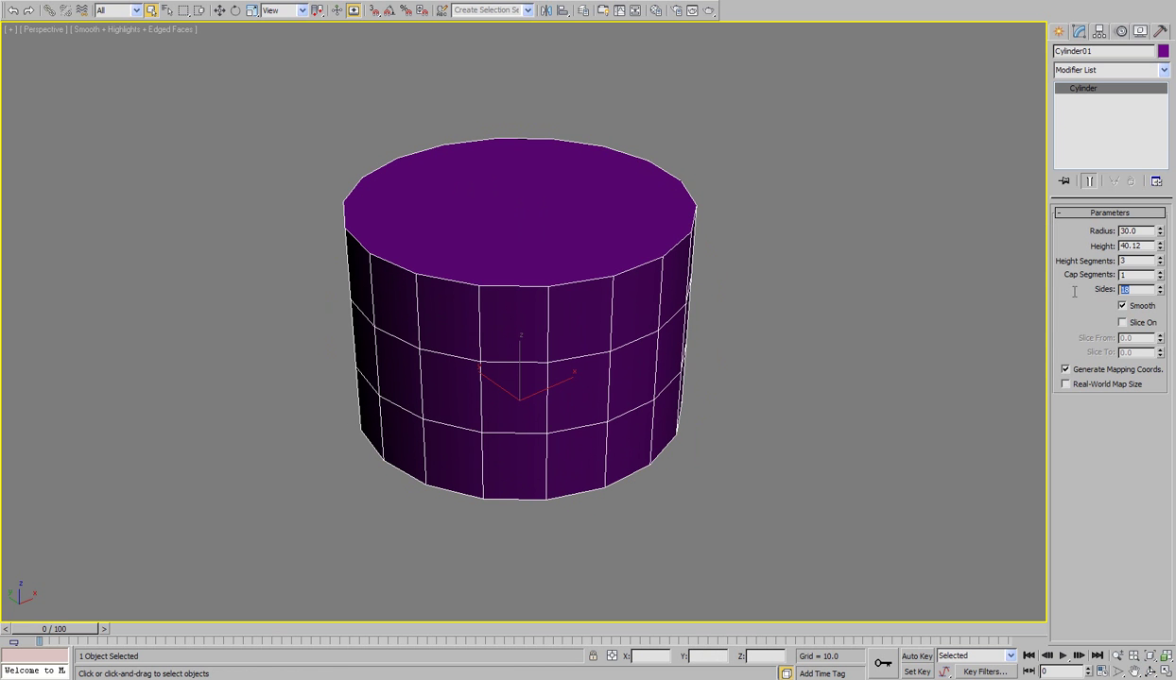
{"action": "type", "text": "8"}
{"action": "key", "text": "Return"}
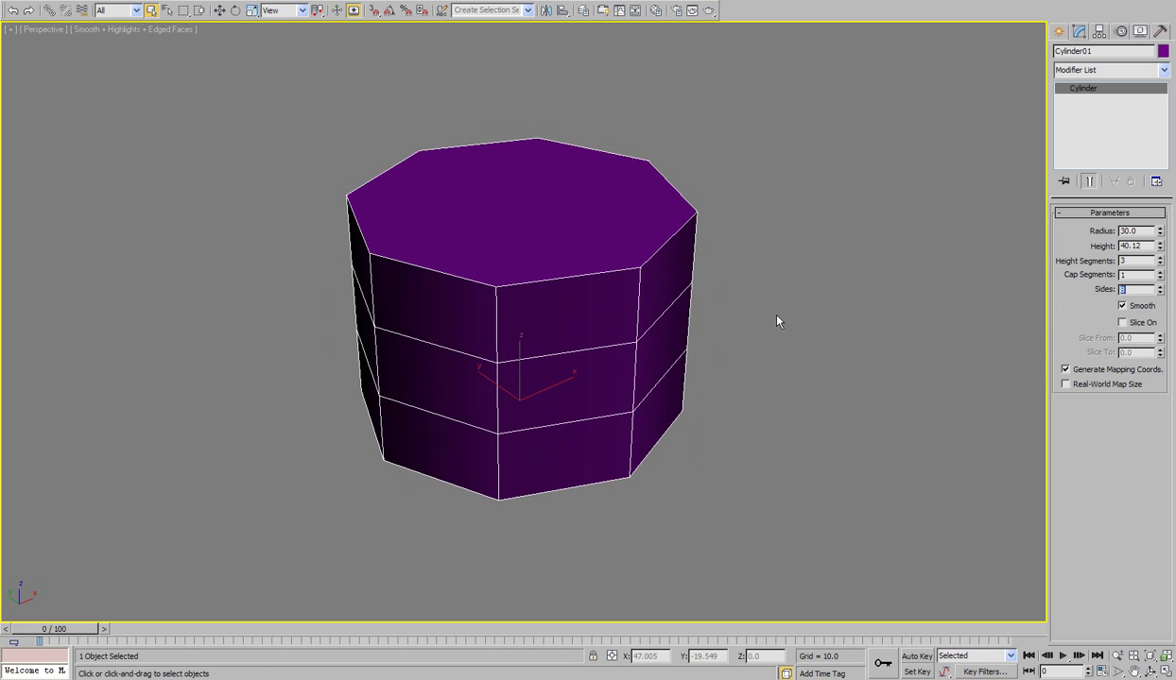
Drag the cylinder's height up to about 62.2 while orbiting for a better view
{"action": "left_click", "coordinate": [1150, 670]}
{"action": "left_click_drag", "start_coordinate": [511, 317], "coordinate": [506, 368]}
{"action": "left_click_drag", "start_coordinate": [1160, 246], "coordinate": [1161, 195]}
{"action": "left_click_drag", "start_coordinate": [704, 295], "coordinate": [588, 317]}
{"action": "right_click", "coordinate": [587, 318]}
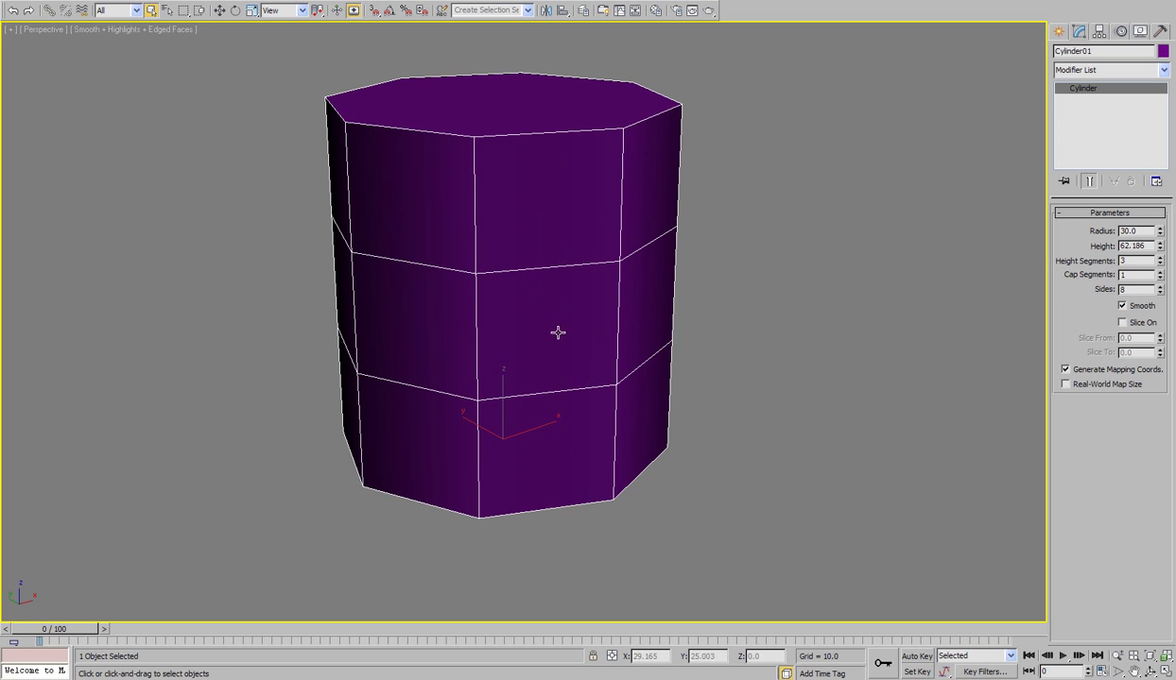
{"action": "middle_click_drag", "start_coordinate": [610, 297], "coordinate": [607, 296]}
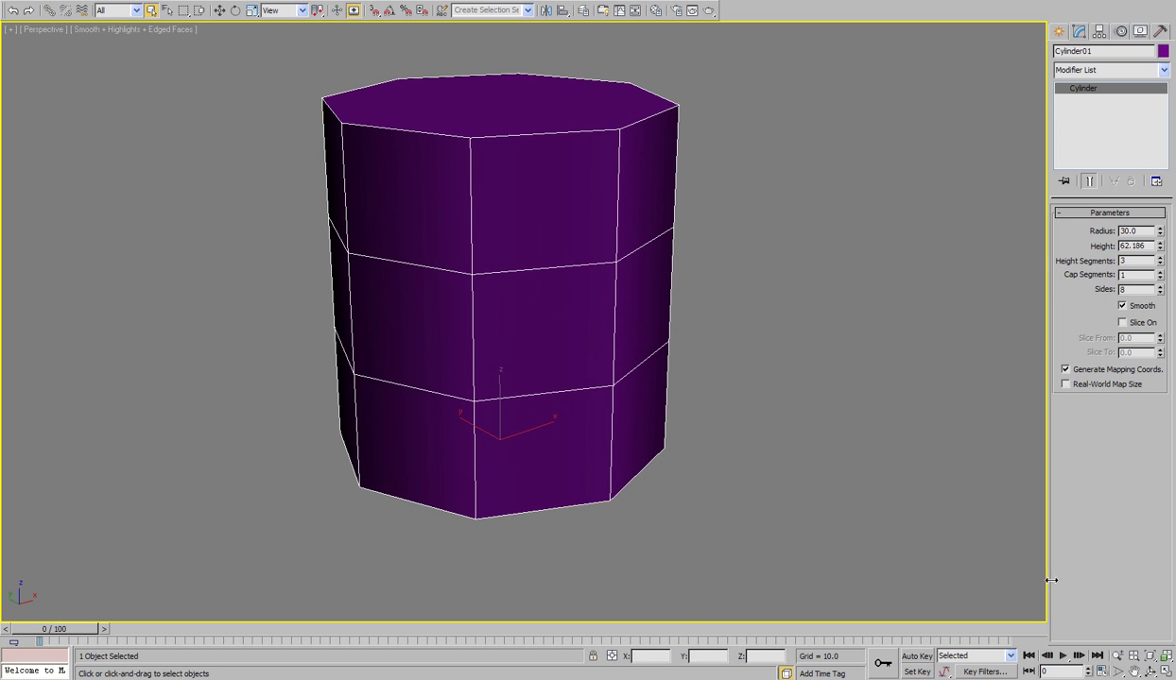
{"action": "left_click", "coordinate": [1149, 671]}
{"action": "mouse_move", "coordinate": [522, 350]}
{"action": "left_mouse_down"}
{"action": "mouse_move", "coordinate": [494, 336]}
{"action": "mouse_move", "coordinate": [517, 354]}
{"action": "mouse_move", "coordinate": [557, 349]}
{"action": "mouse_move", "coordinate": [542, 343]}
{"action": "left_mouse_up"}
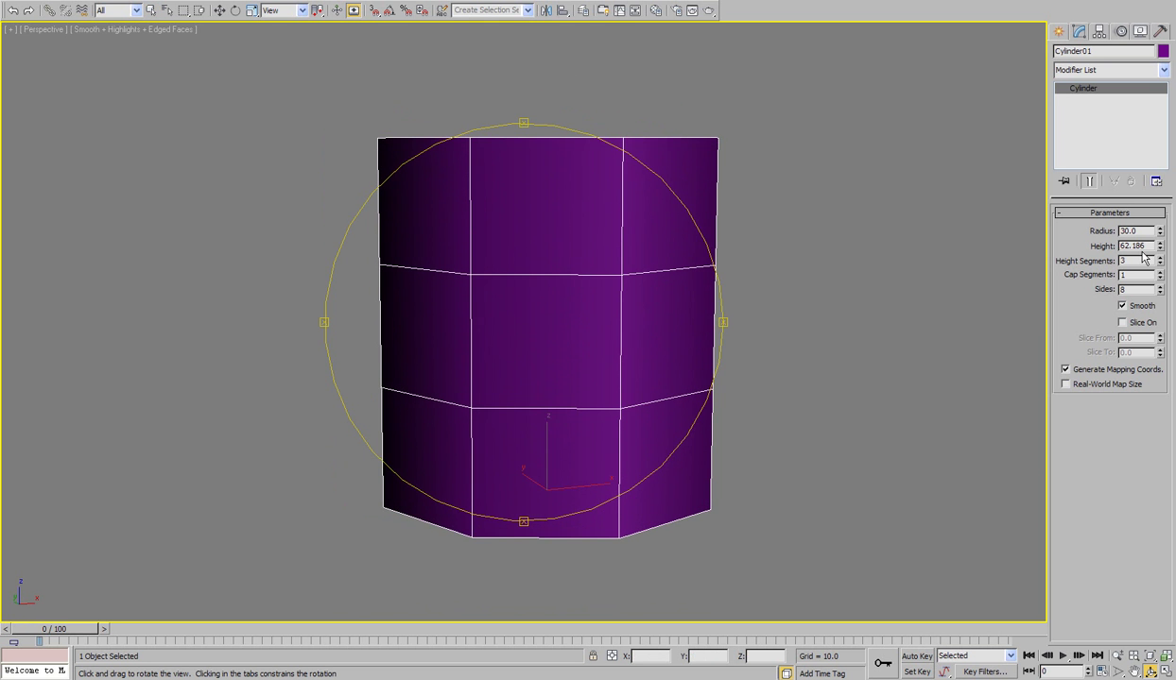
Refine the cylinder's height and set it to exactly 65
{"action": "mouse_move", "coordinate": [1159, 247]}
{"action": "left_mouse_down"}
{"action": "mouse_move", "coordinate": [1152, 213]}
{"action": "mouse_move", "coordinate": [1154, 225]}
{"action": "left_mouse_up"}
{"action": "left_click_drag", "start_coordinate": [570, 288], "coordinate": [564, 316]}
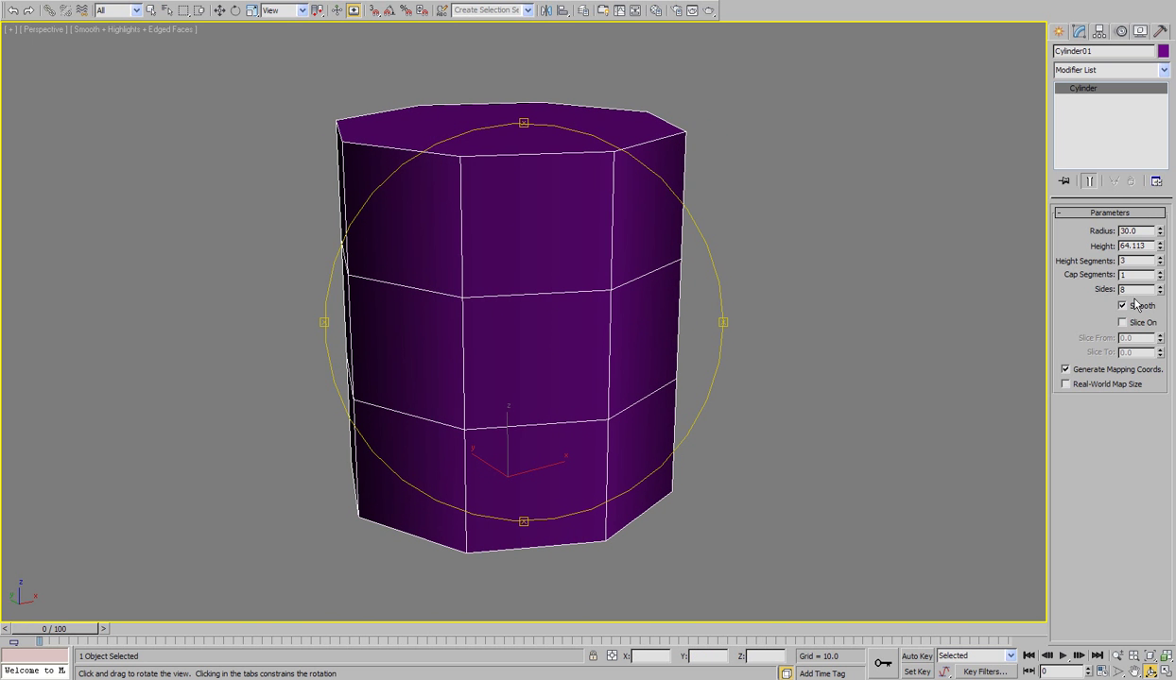
{"action": "left_click_drag", "start_coordinate": [1159, 246], "coordinate": [1159, 236]}
{"action": "left_click_drag", "start_coordinate": [677, 320], "coordinate": [619, 325]}
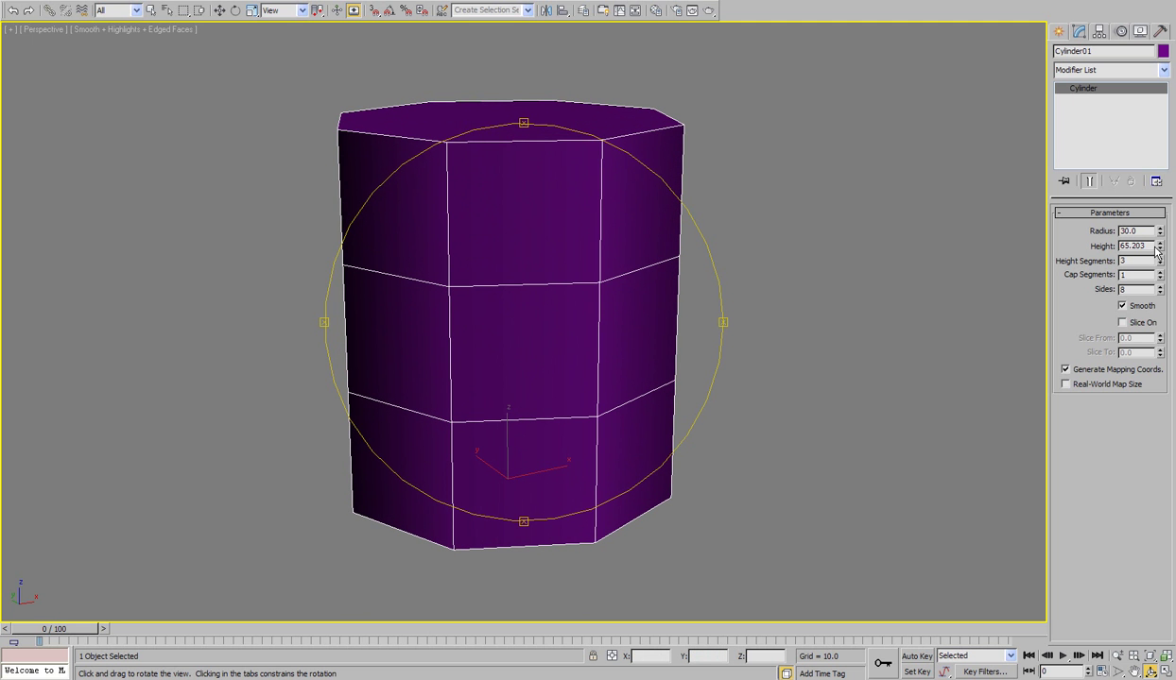
{"action": "double_click", "coordinate": [1131, 246]}
{"action": "type", "text": "65"}
{"action": "key", "text": "Return"}
Convert Cylinder01 to an Editable Poly and turn off edged faces
{"action": "left_click_drag", "start_coordinate": [597, 261], "coordinate": [596, 314]}
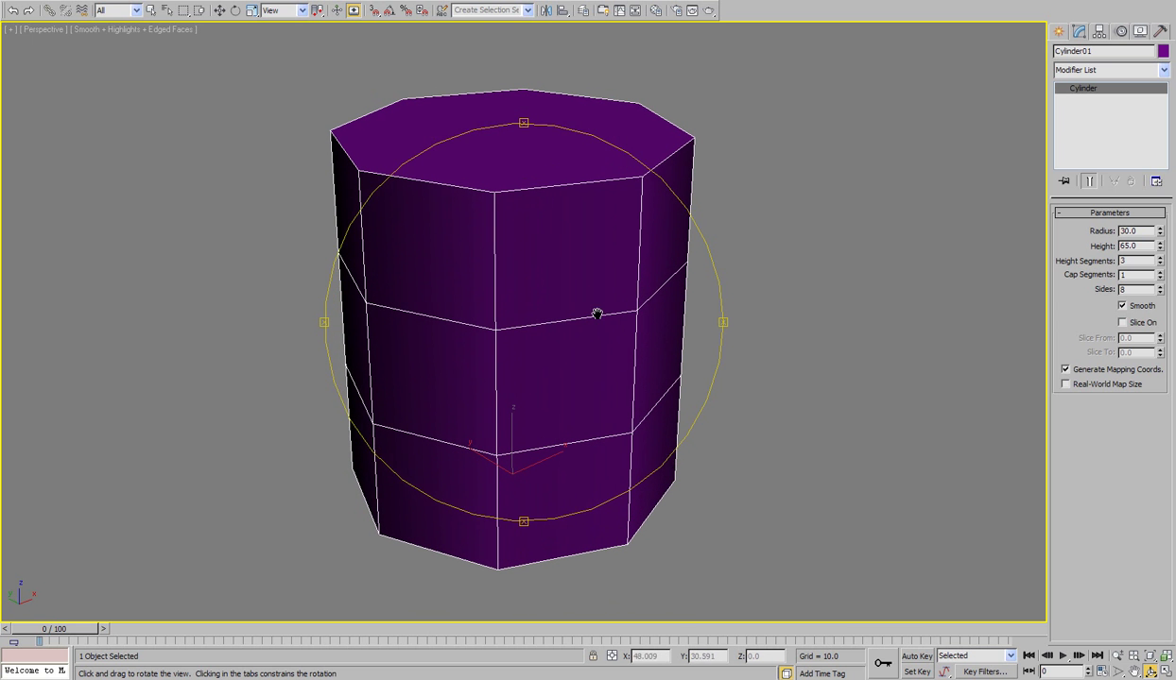
{"action": "right_click", "coordinate": [557, 257]}
{"action": "right_click", "coordinate": [545, 254]}
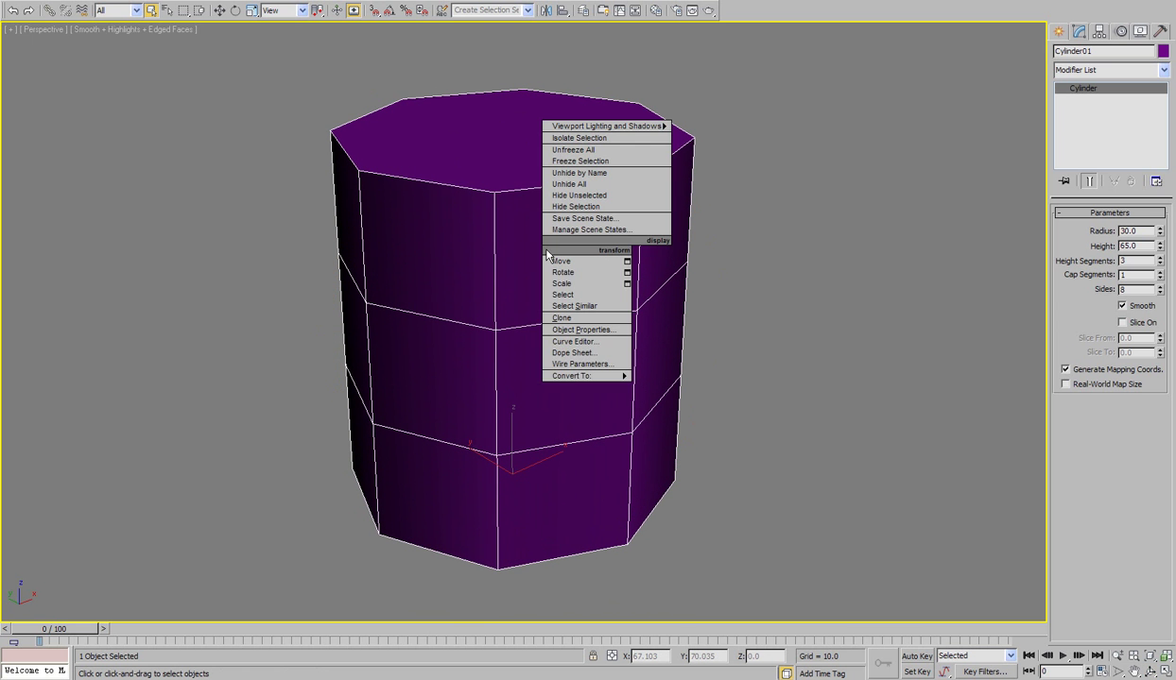
{"action": "mouse_move", "coordinate": [605, 376]}
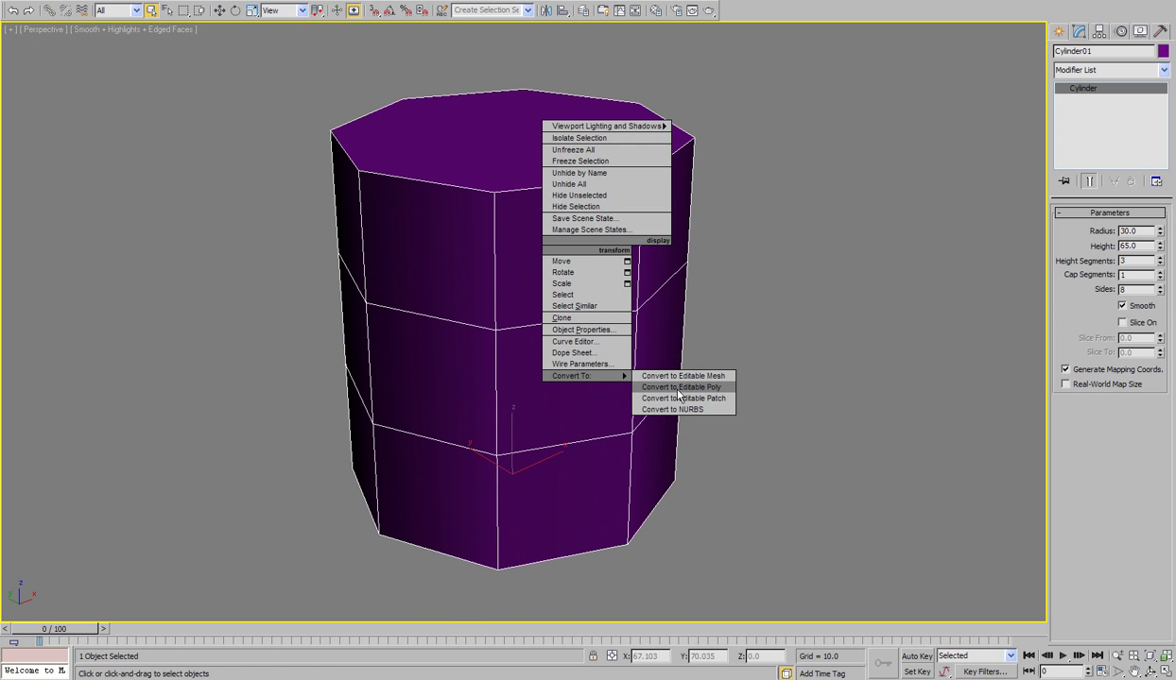
{"action": "left_click", "coordinate": [677, 389]}
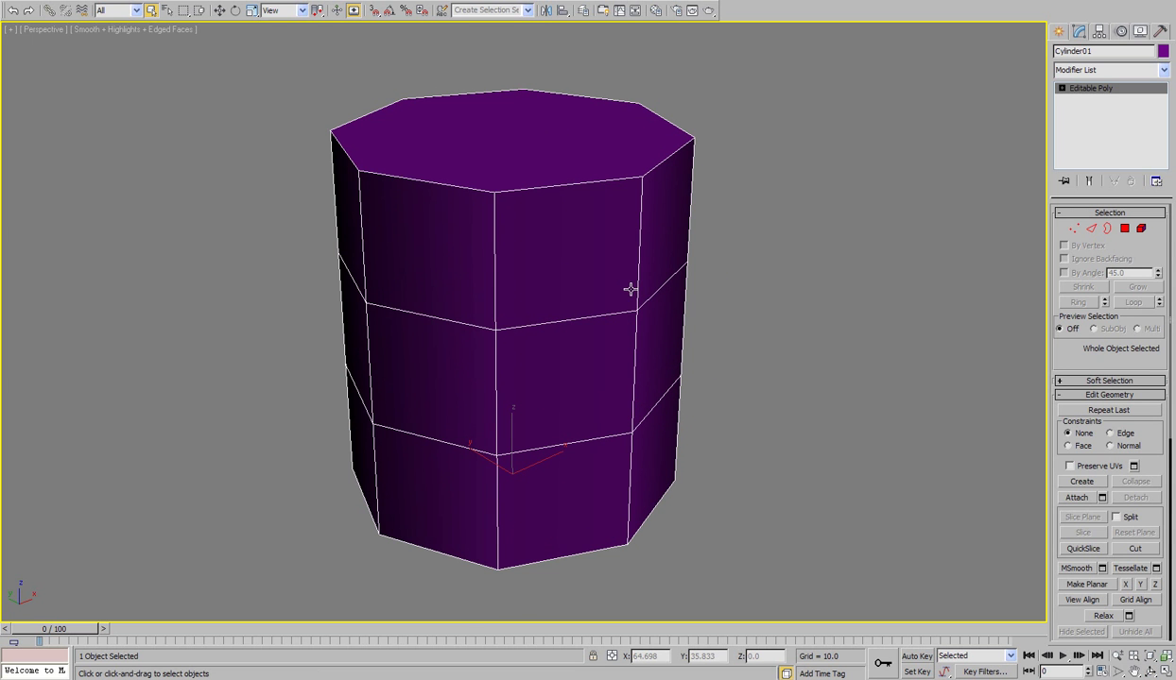
{"action": "key", "text": "F4"}
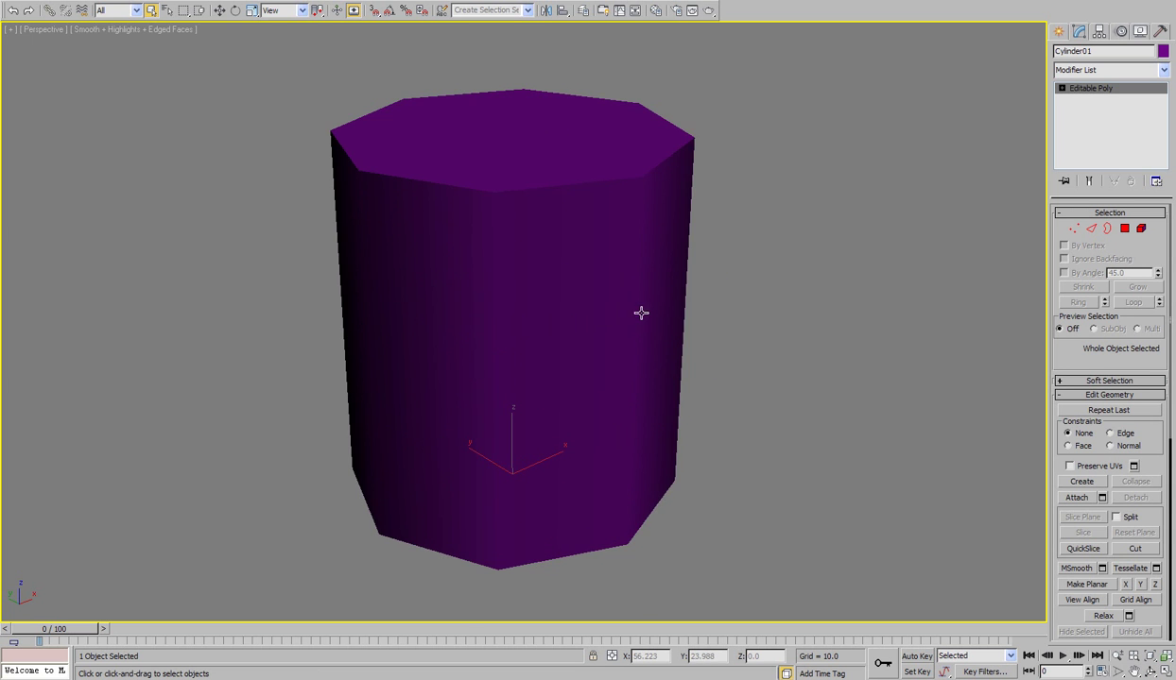
Select all polygons, Clear All smoothing groups, and return to object level with edges shown
{"action": "left_click", "coordinate": [1124, 232]}
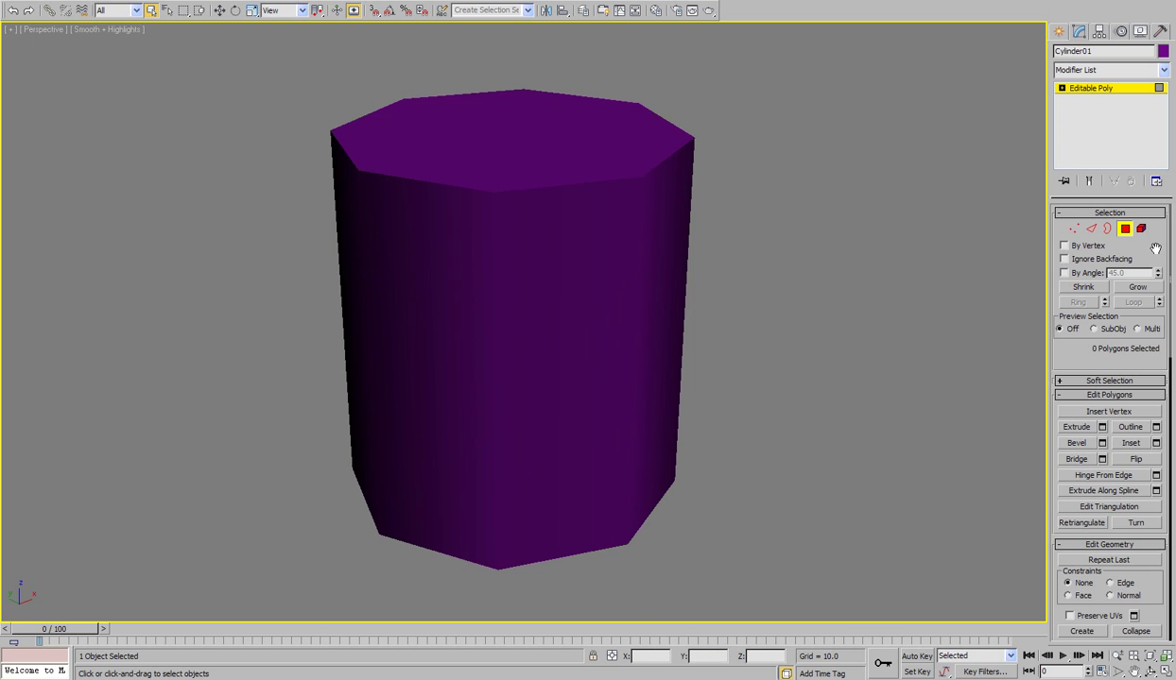
{"action": "key", "text": "ctrl+a"}
{"action": "scroll", "coordinate": [1155, 257], "scroll_direction": "down", "scroll_amount": 10}
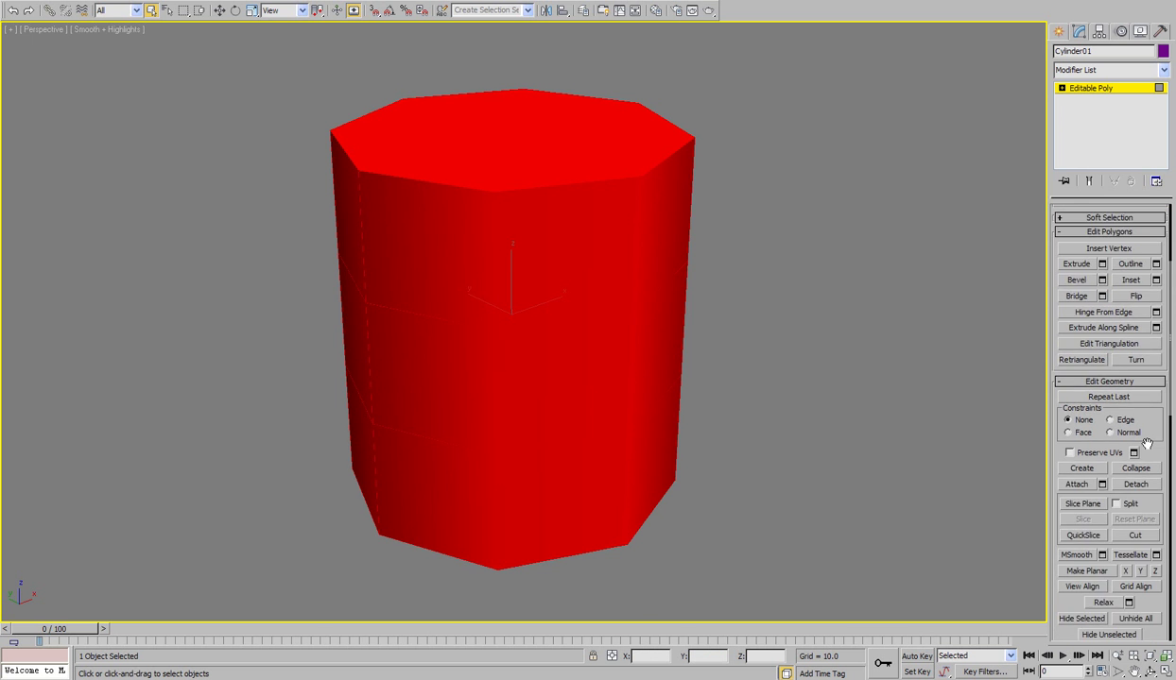
{"action": "scroll", "coordinate": [1147, 443], "scroll_direction": "down", "scroll_amount": 5}
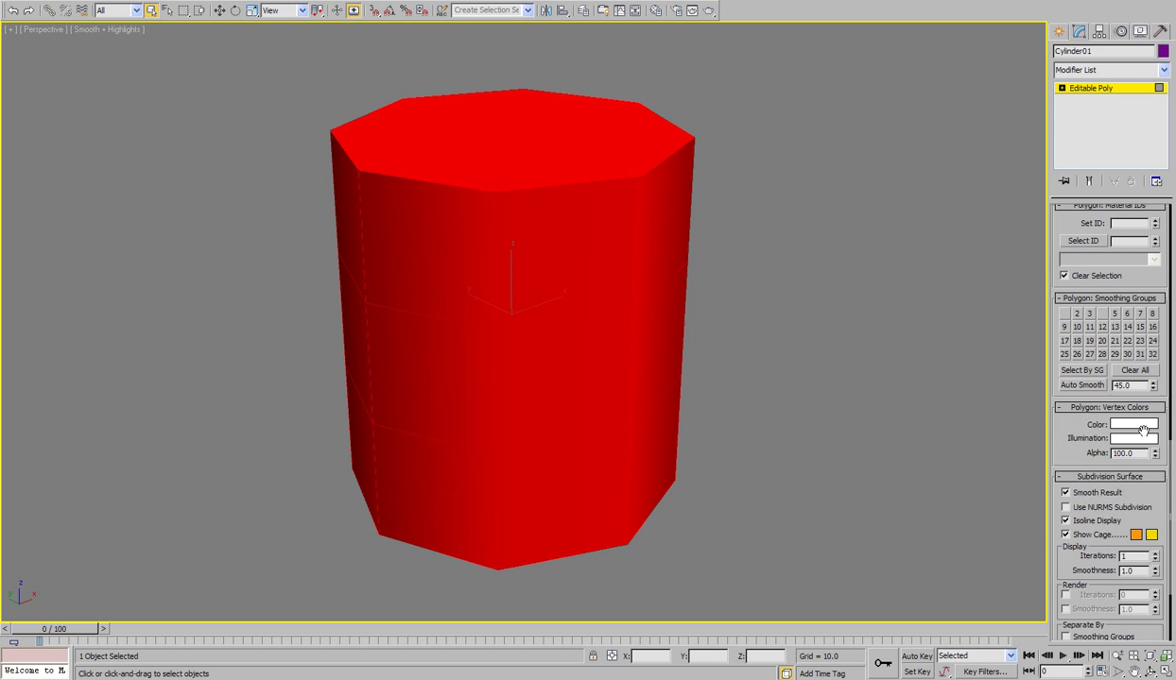
{"action": "scroll", "coordinate": [1143, 430], "scroll_direction": "up", "scroll_amount": 1}
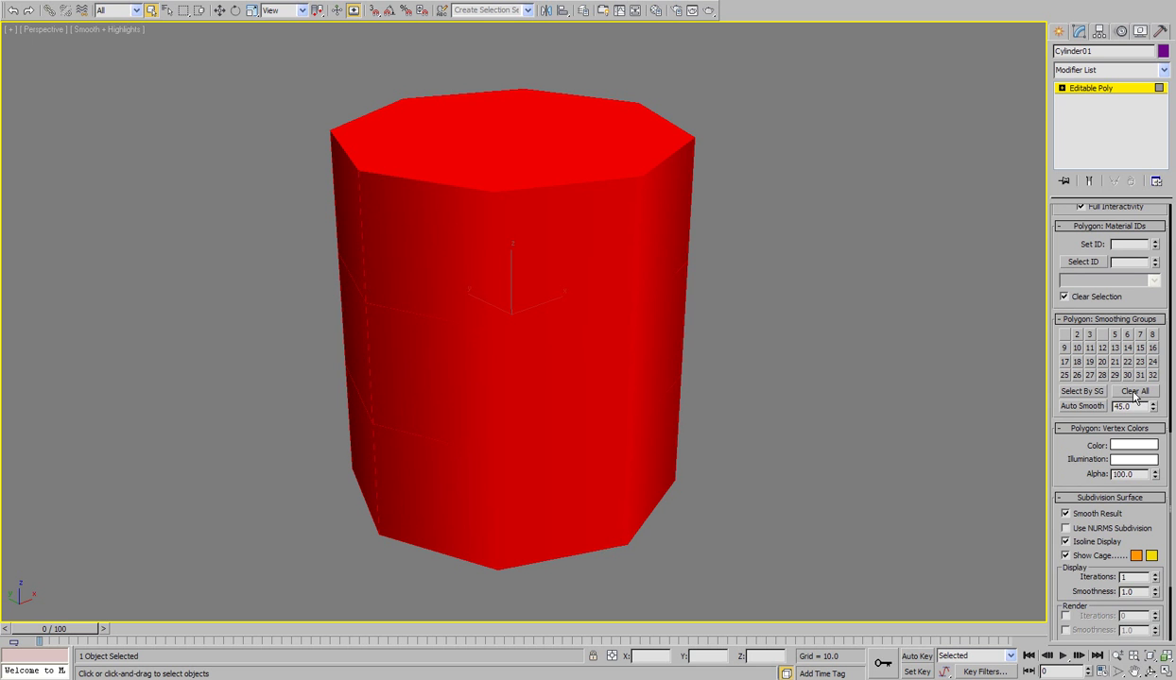
{"action": "left_click", "coordinate": [1134, 393]}
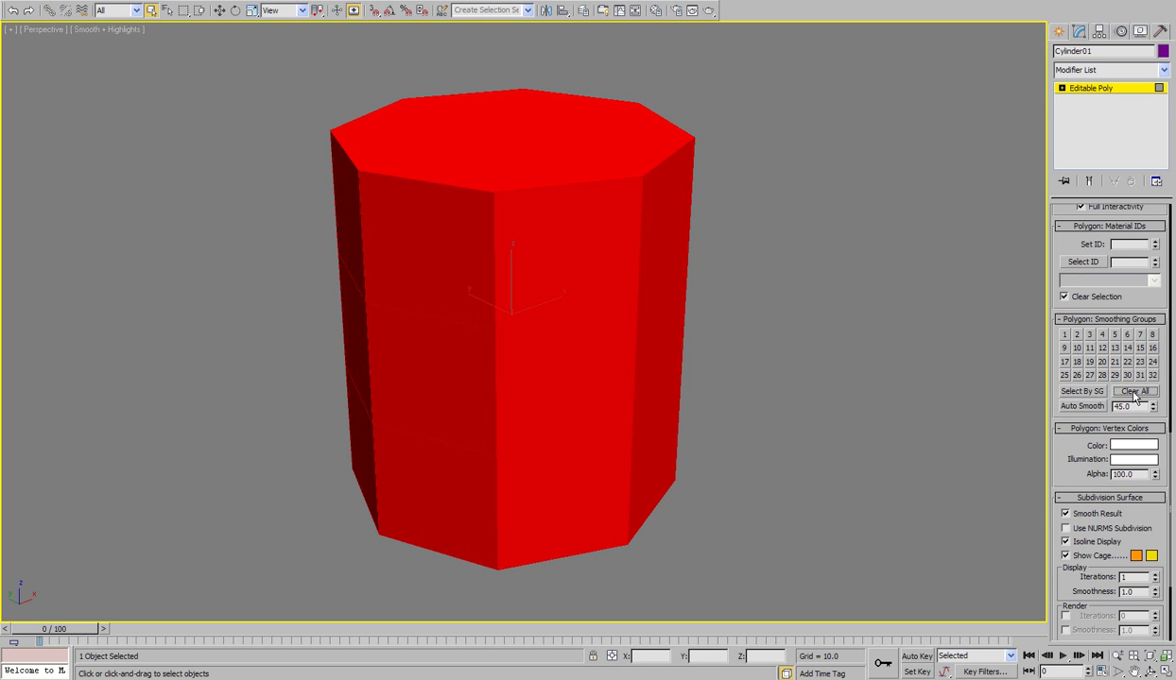
{"action": "left_click", "coordinate": [1095, 91]}
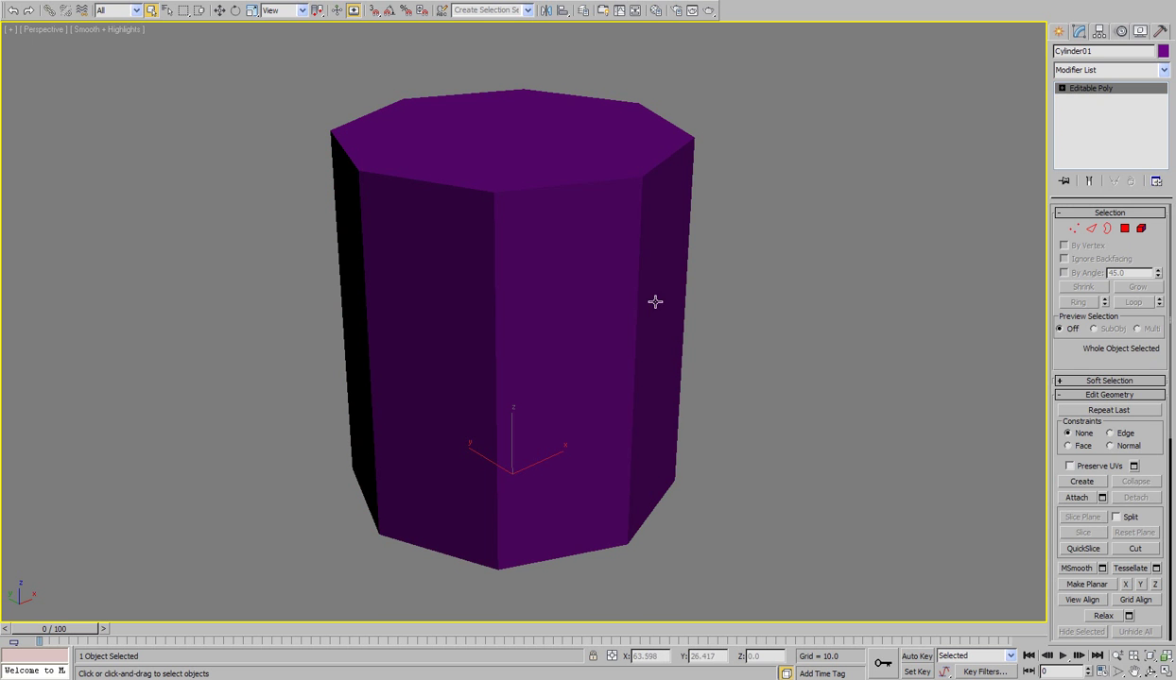
{"action": "key", "text": "F4"}
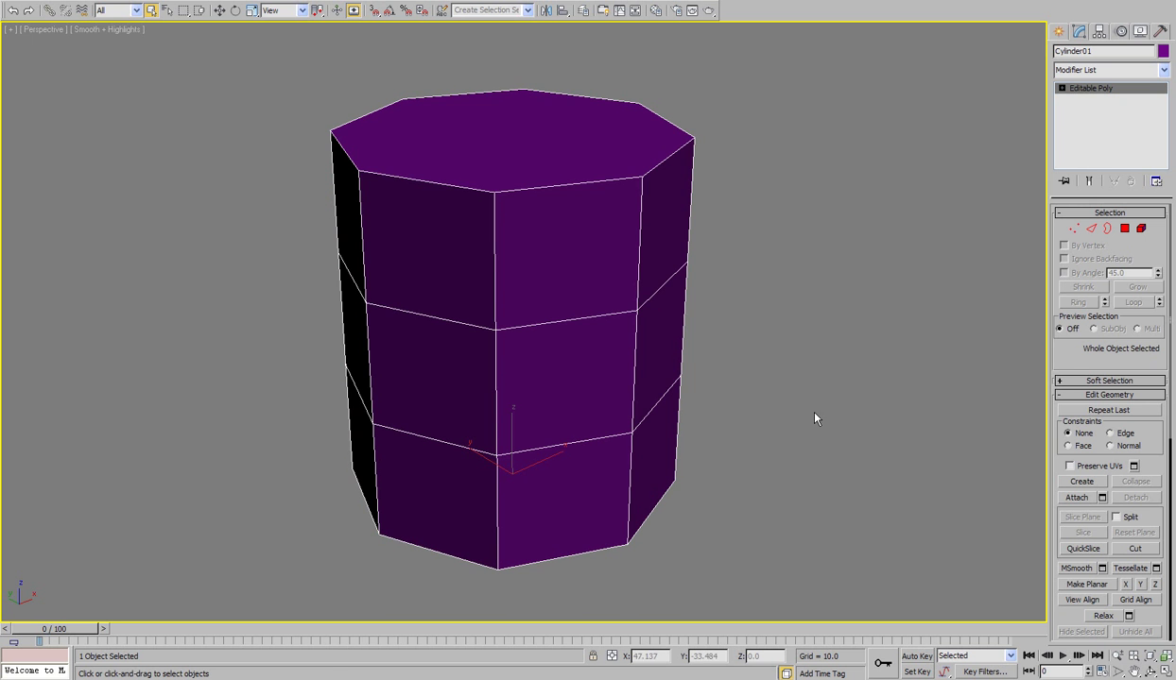
{"action": "left_click", "coordinate": [1149, 671]}
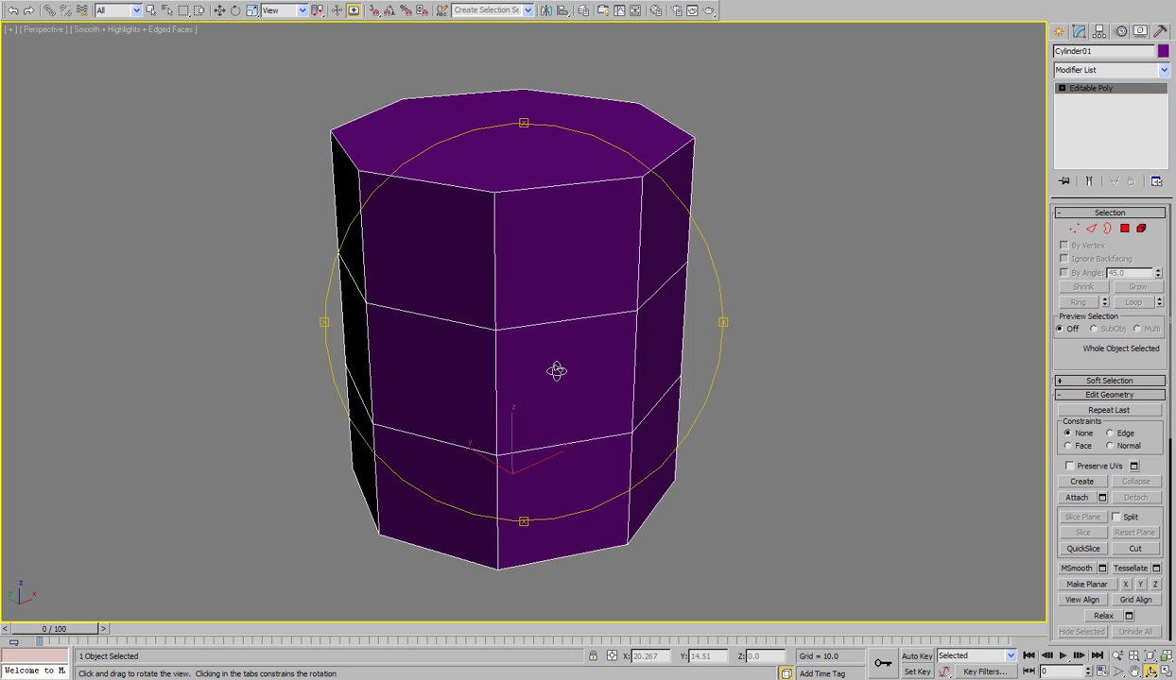
{"action": "left_click_drag", "start_coordinate": [553, 370], "coordinate": [562, 364]}
{"action": "right_click", "coordinate": [899, 534]}
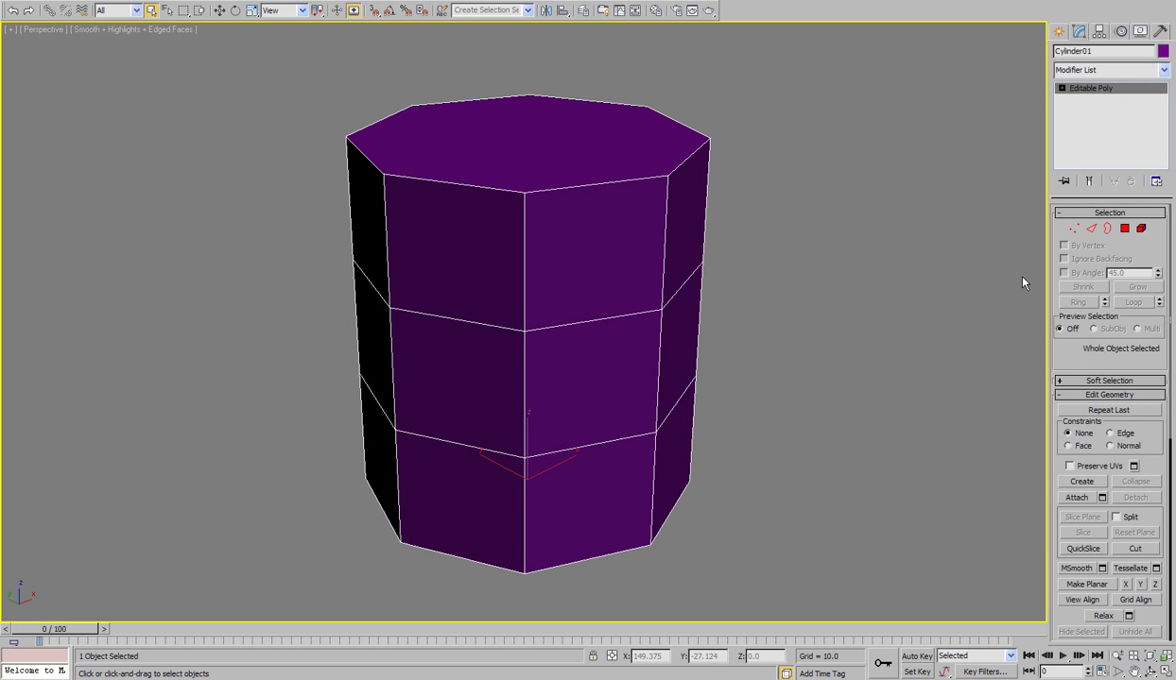
In Edge mode, select four edges around the cylinder's top rim
{"action": "left_click", "coordinate": [1091, 230]}
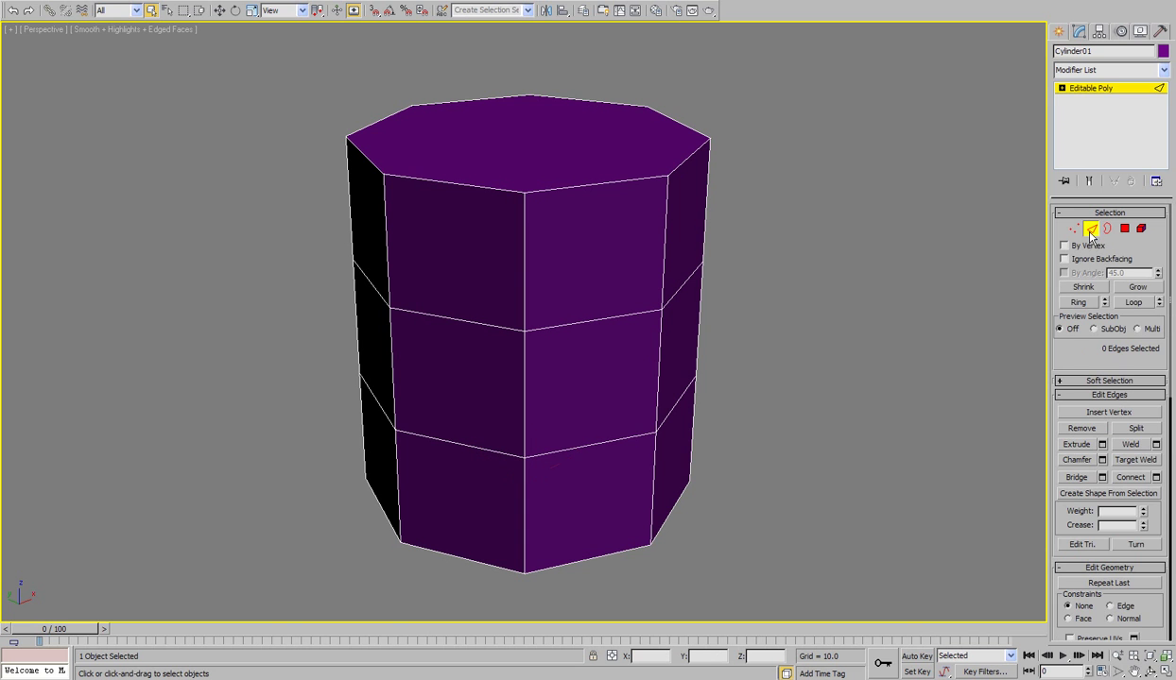
{"action": "left_click", "coordinate": [574, 186]}
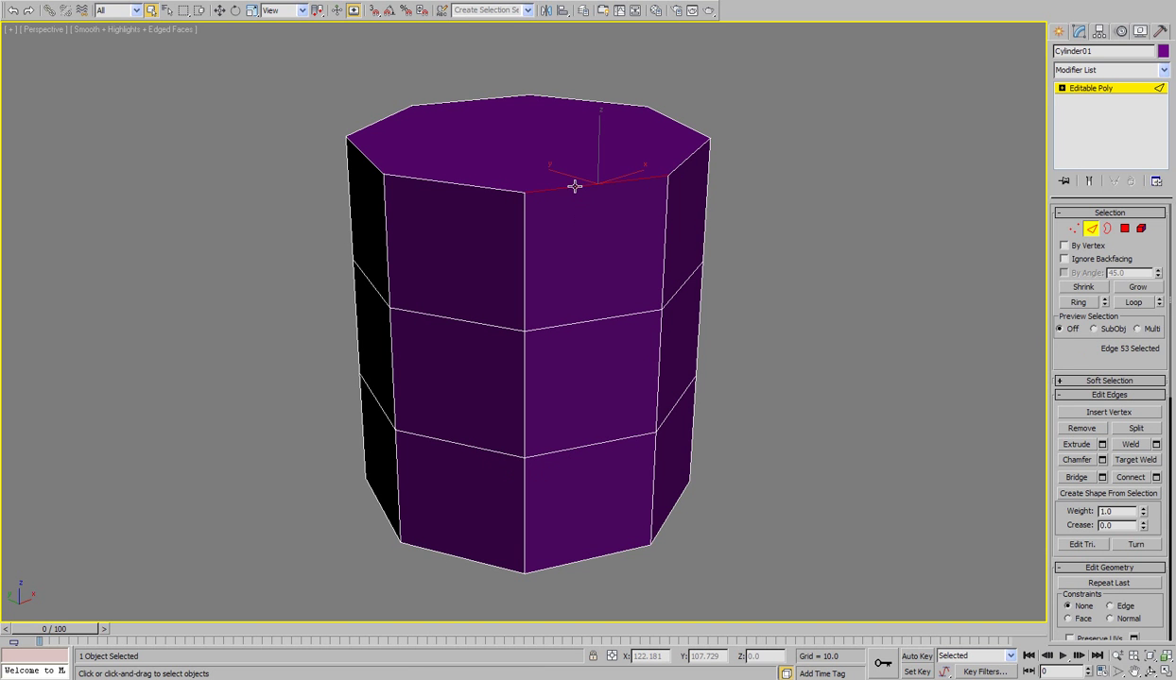
{"action": "left_click", "coordinate": [367, 160], "text": "ctrl"}
{"action": "left_click", "coordinate": [462, 101], "text": "ctrl"}
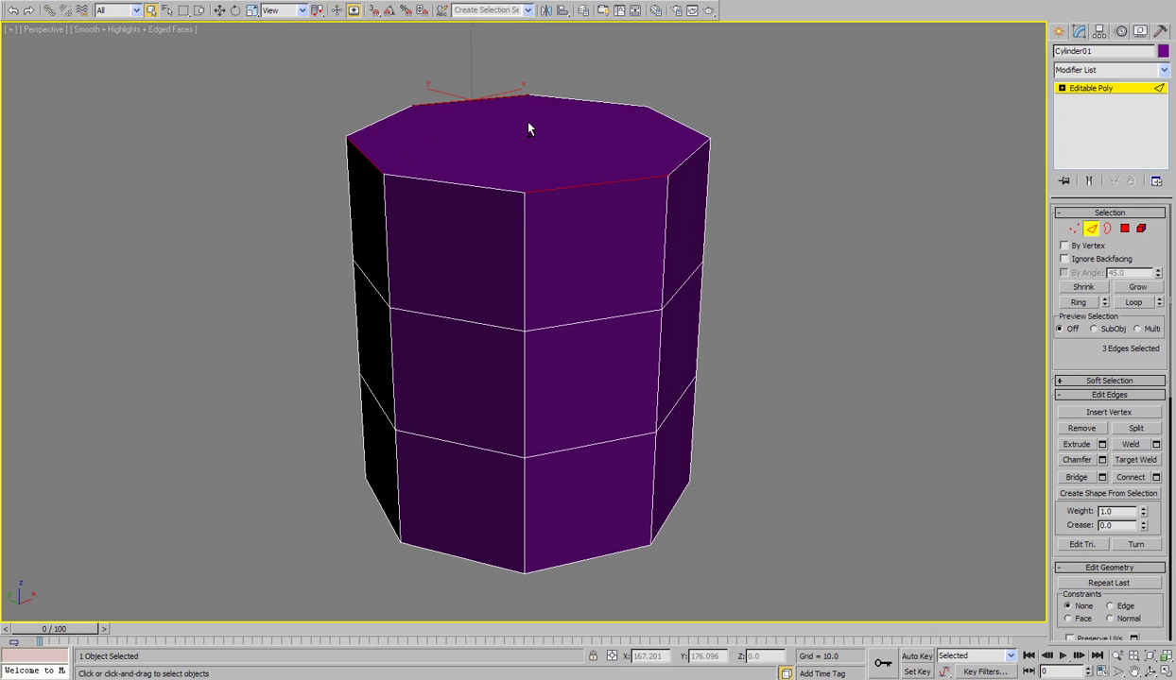
{"action": "left_click", "coordinate": [683, 127], "text": "ctrl"}
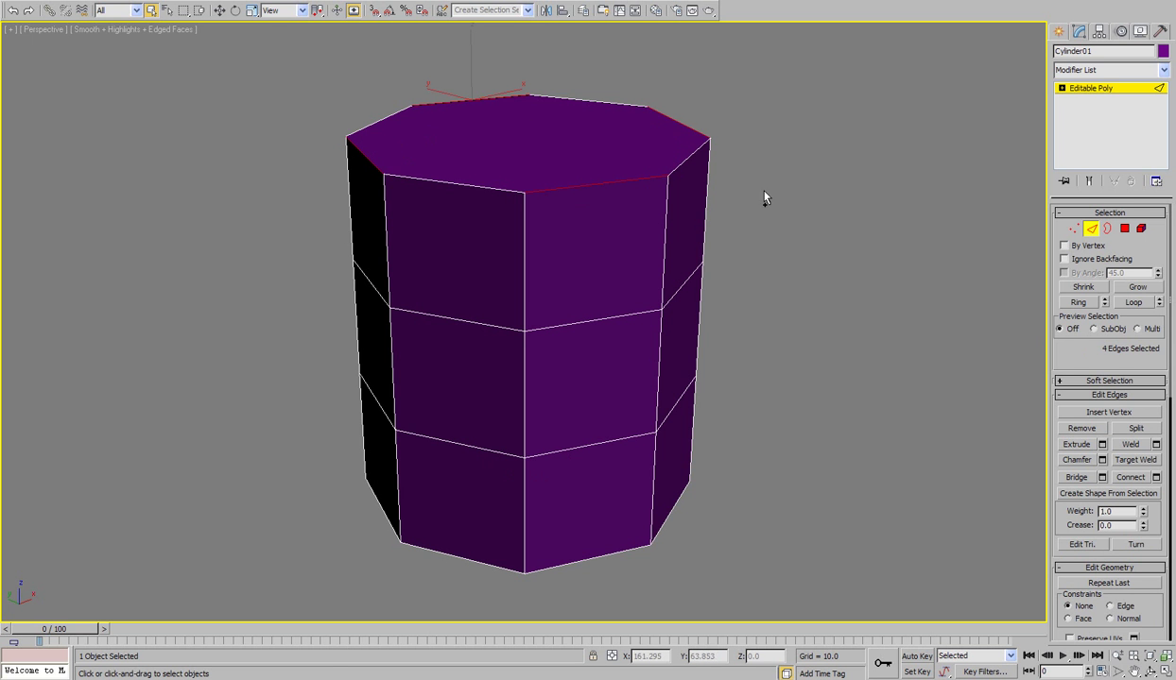
Orbit underneath, add the bottom rim edges to the selection, then orbit back to the top
{"action": "left_click", "coordinate": [1150, 671]}
{"action": "left_click_drag", "start_coordinate": [582, 428], "coordinate": [581, 345]}
{"action": "right_click", "coordinate": [581, 345]}
{"action": "left_click", "coordinate": [573, 375], "text": "ctrl"}
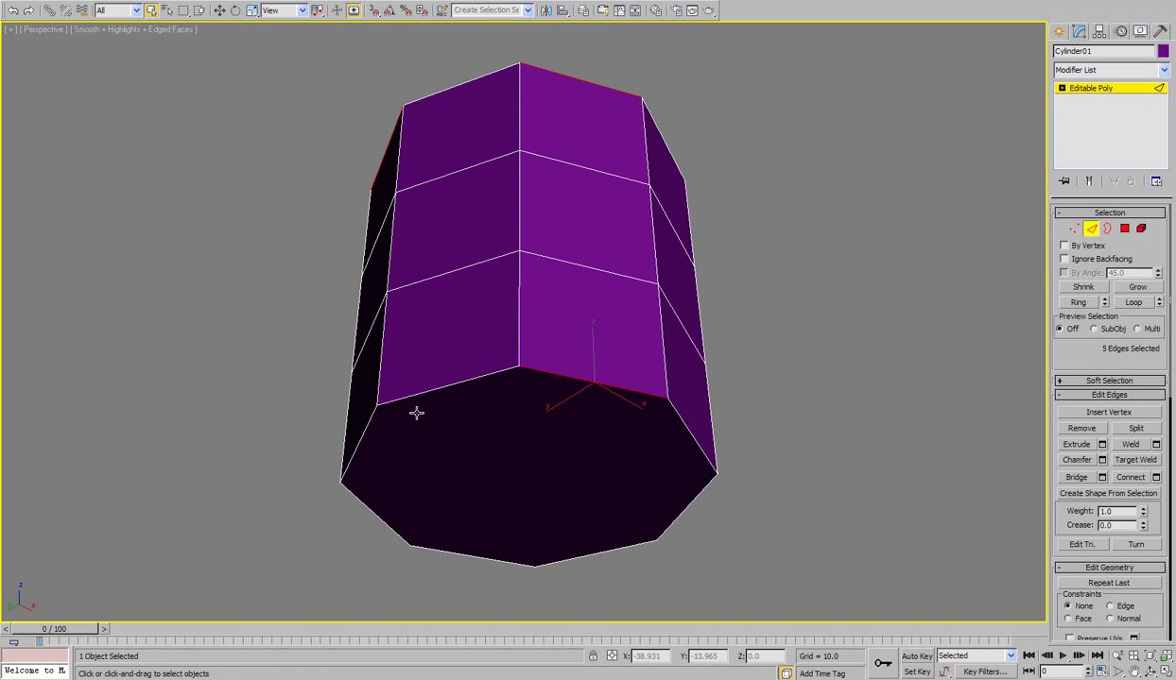
{"action": "left_click", "coordinate": [360, 443], "text": "ctrl"}
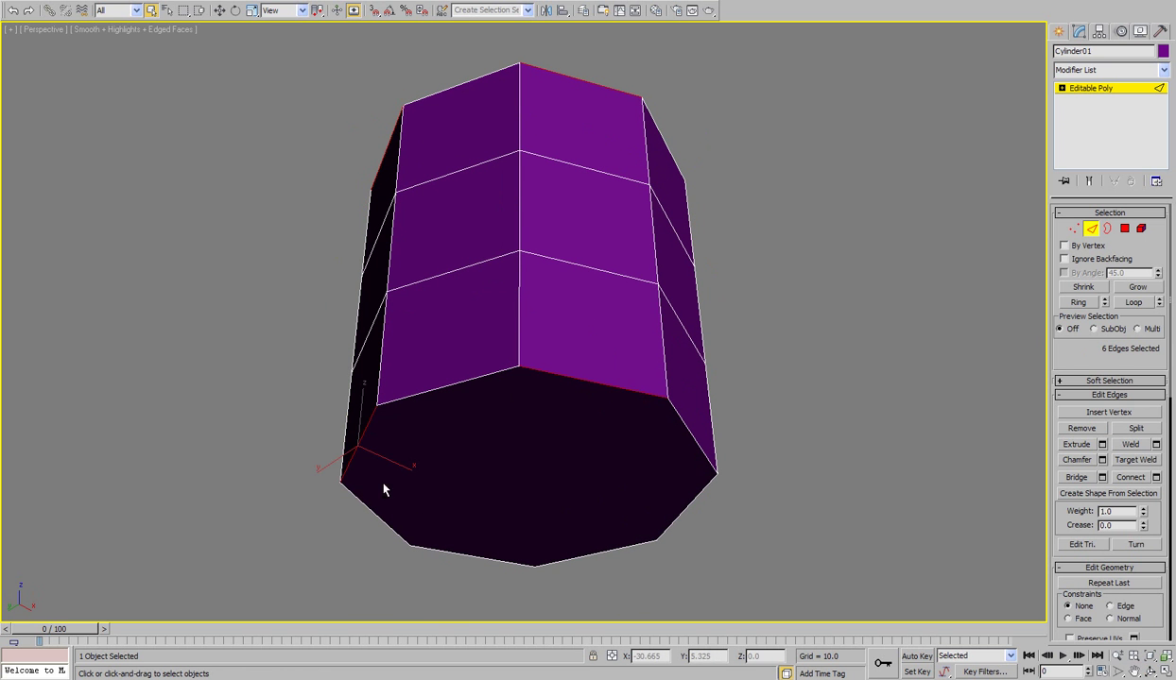
{"action": "left_click", "coordinate": [448, 556], "text": "ctrl"}
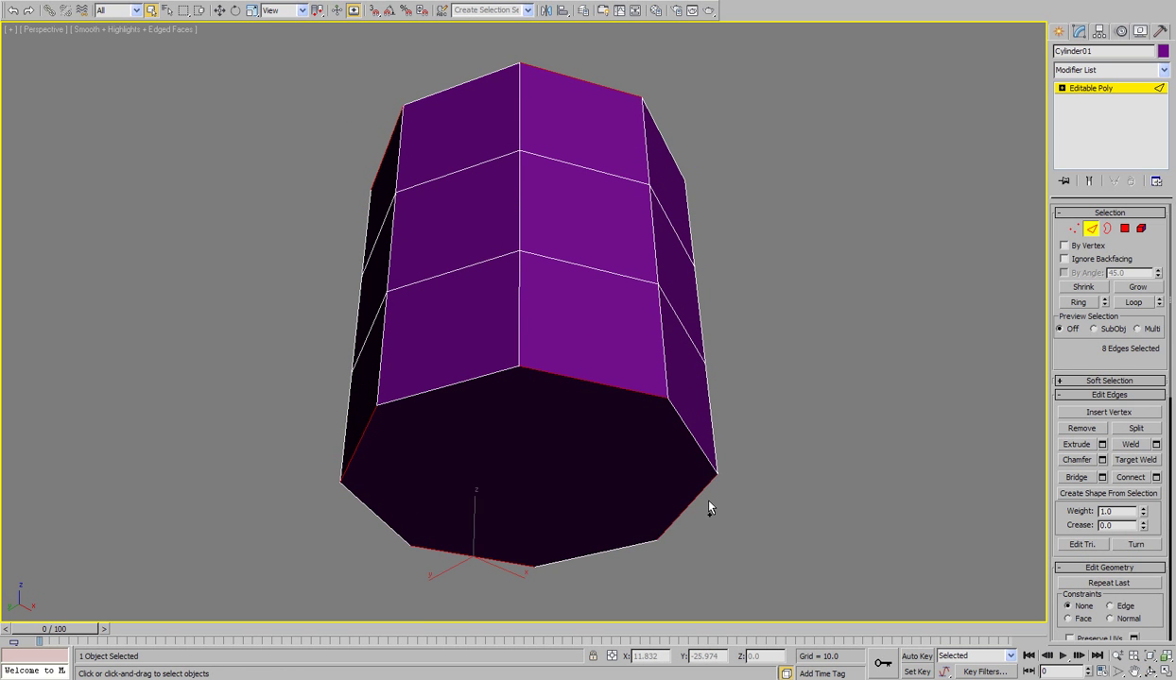
{"action": "left_click", "coordinate": [1149, 671]}
{"action": "left_click_drag", "start_coordinate": [559, 284], "coordinate": [326, 105]}
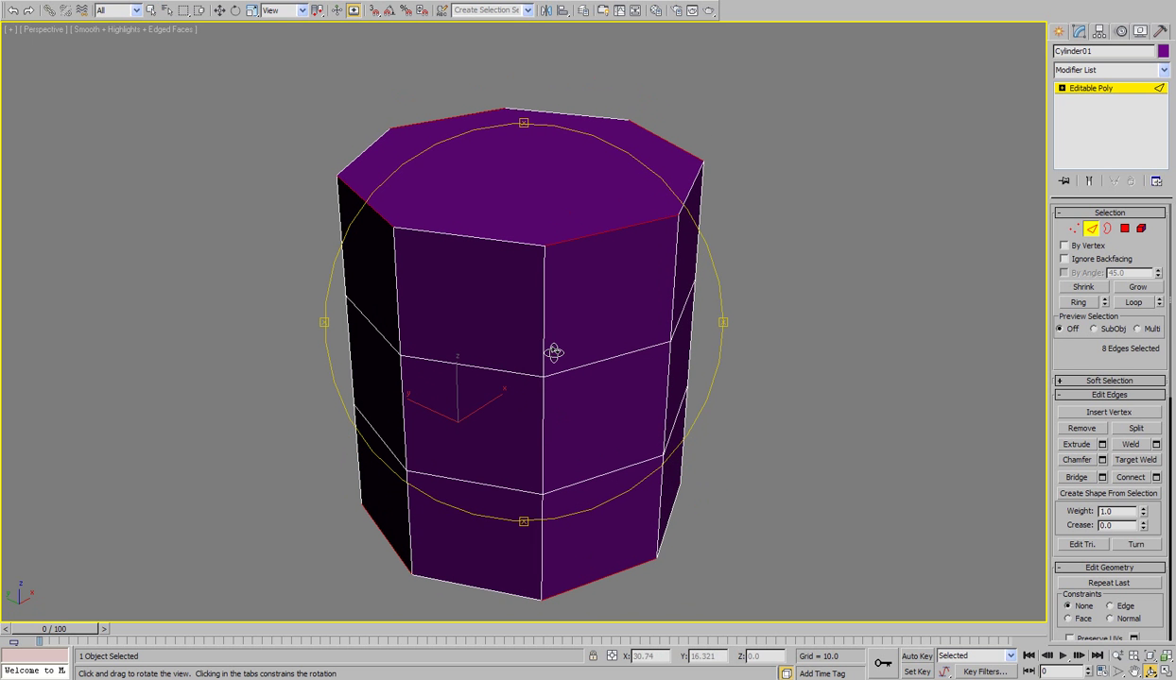
{"action": "left_click_drag", "start_coordinate": [554, 352], "coordinate": [554, 339]}
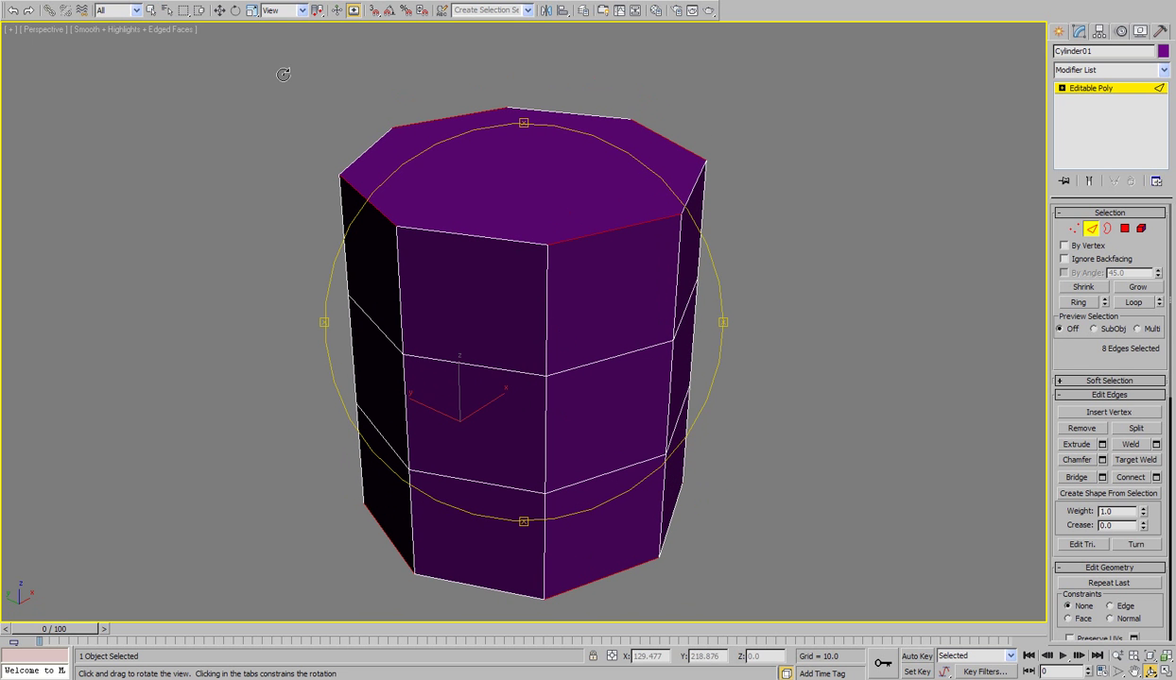
Uniformly scale the selected rim edges inward to about 87%
{"action": "right_click", "coordinate": [252, 44]}
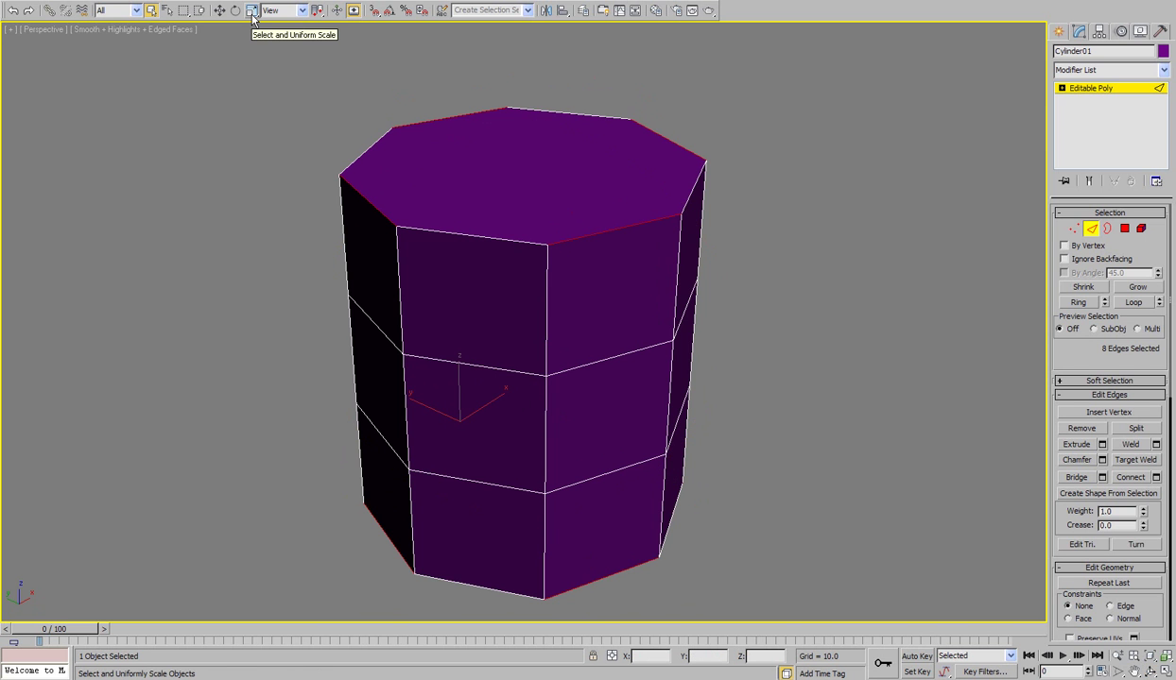
{"action": "left_click", "coordinate": [252, 12]}
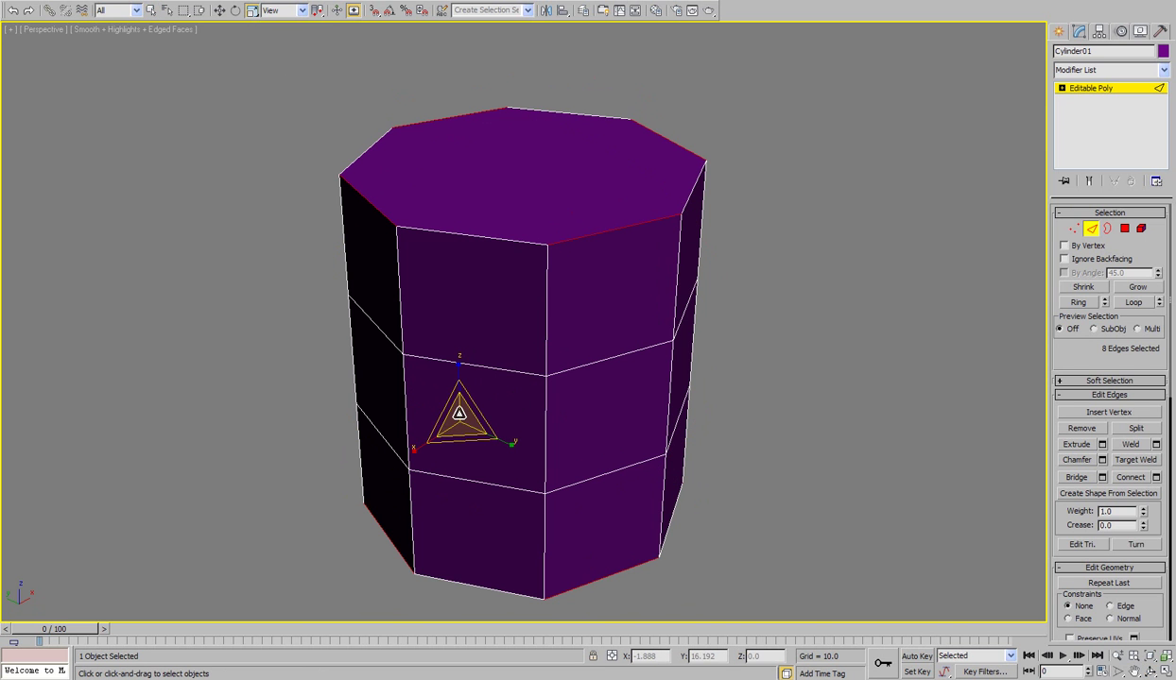
{"action": "left_click_drag", "start_coordinate": [460, 413], "coordinate": [808, 144]}
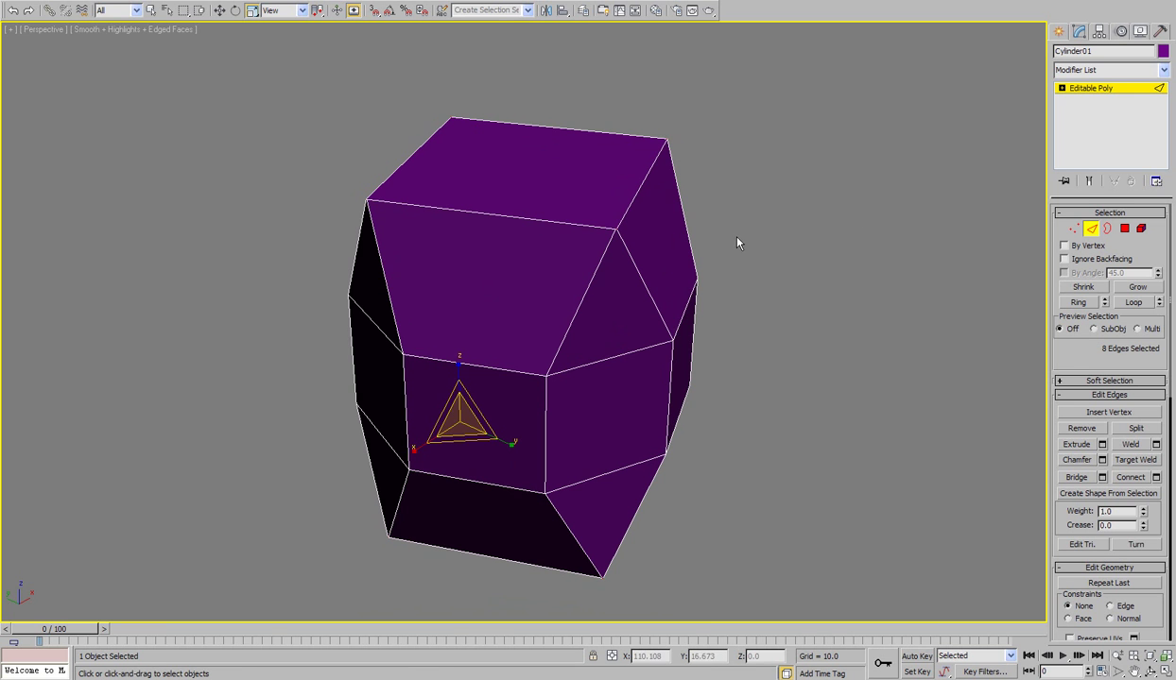
Select all vertices and weld them at a threshold of about 0.29, leaving 24 vertices
{"action": "left_click", "coordinate": [1073, 230]}
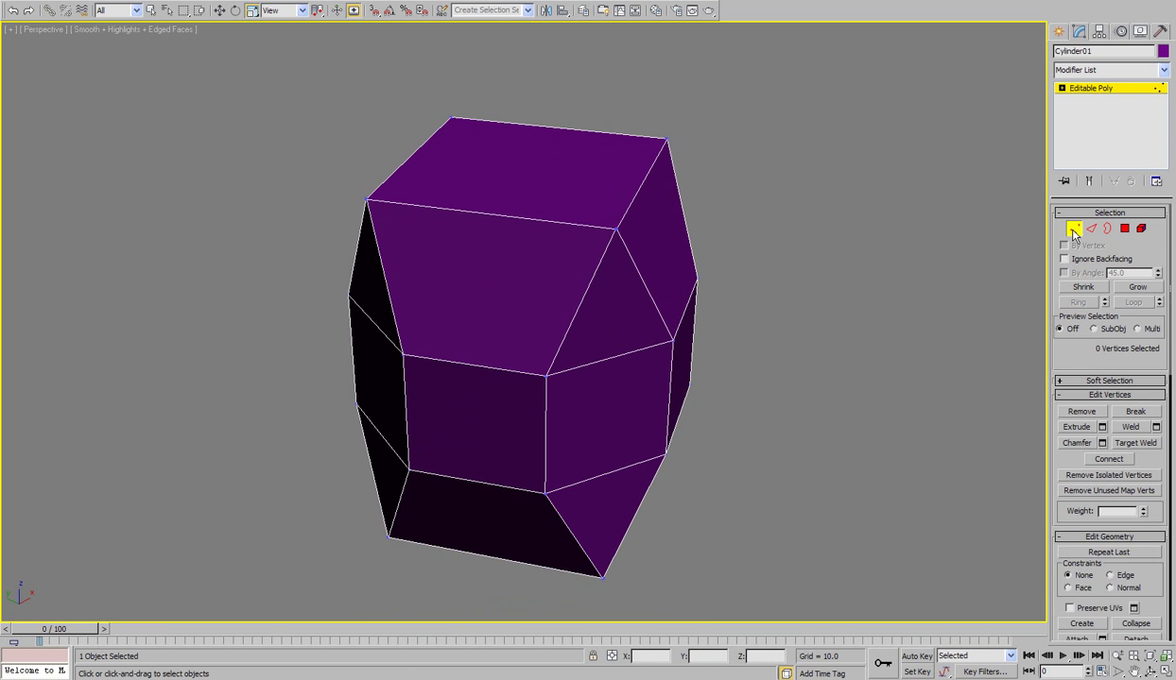
{"action": "key", "text": "ctrl+a"}
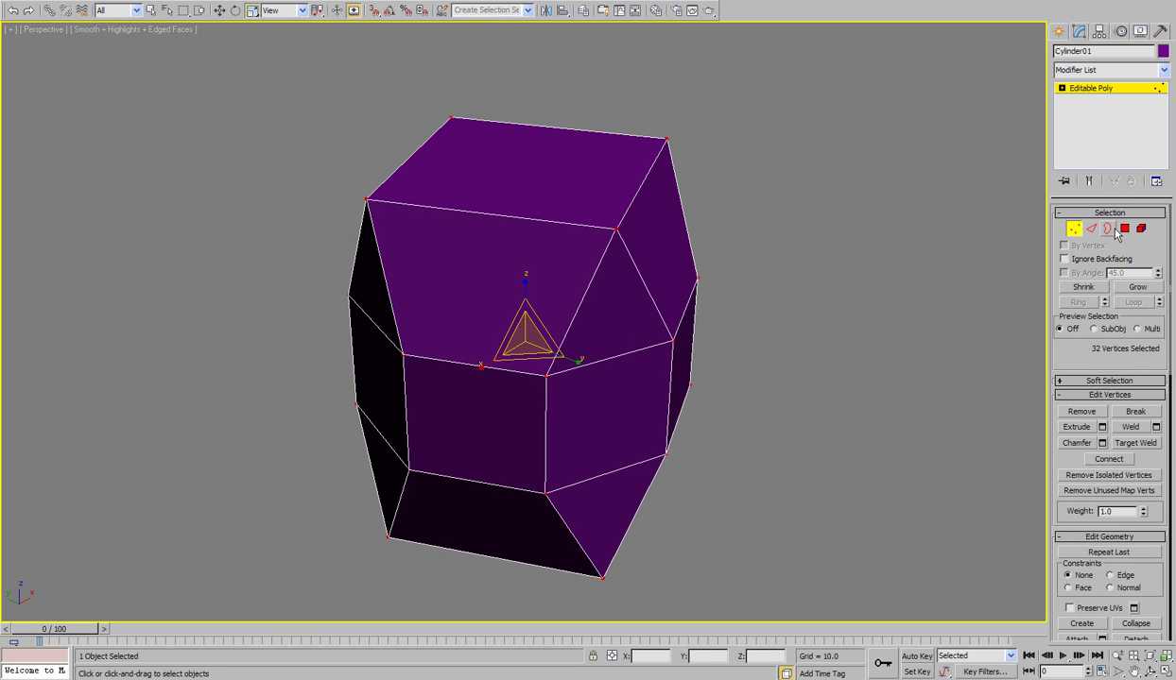
{"action": "left_click", "coordinate": [1156, 427]}
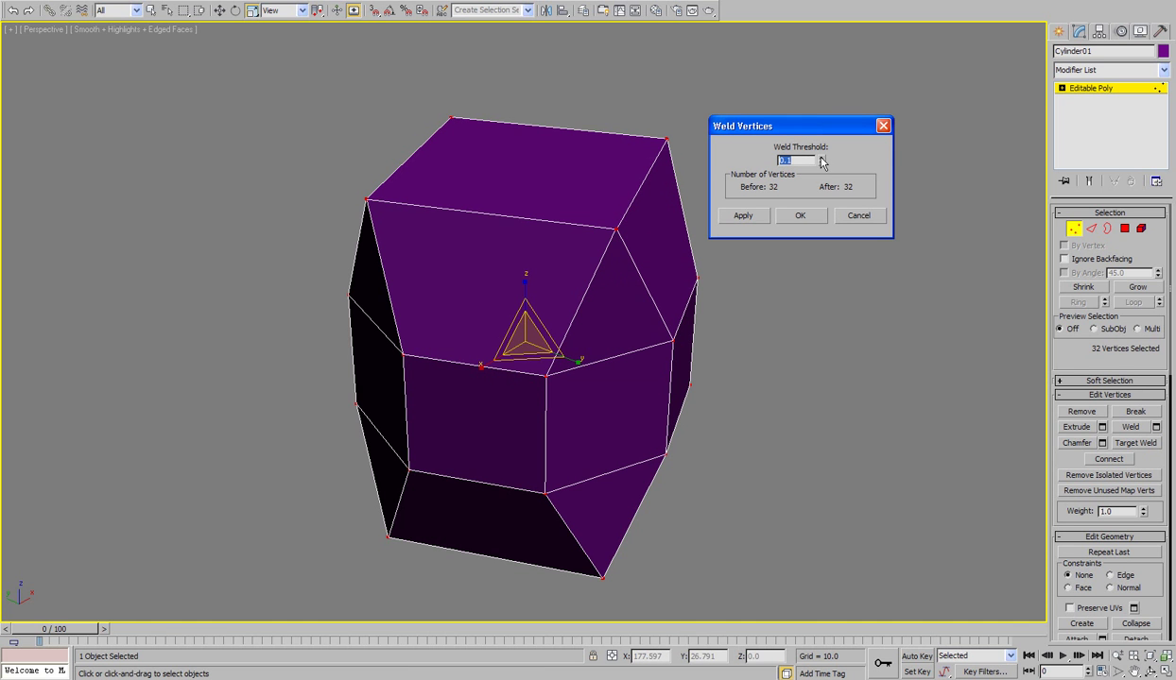
{"action": "left_click_drag", "start_coordinate": [822, 164], "coordinate": [826, 144]}
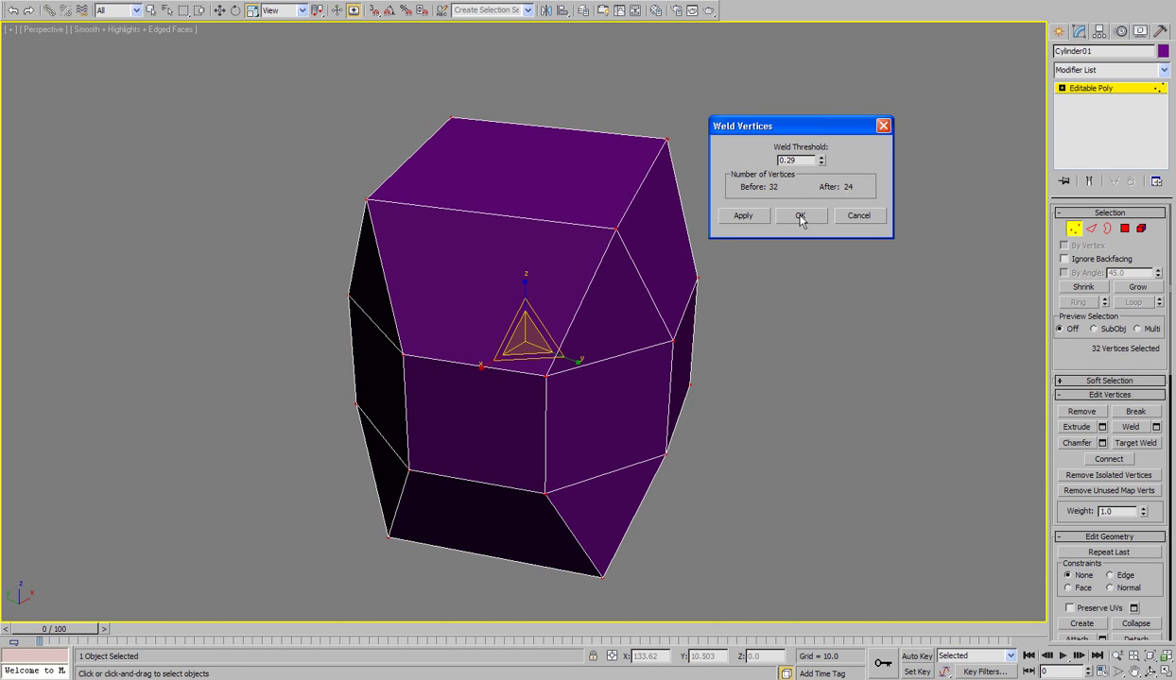
{"action": "left_click", "coordinate": [798, 217]}
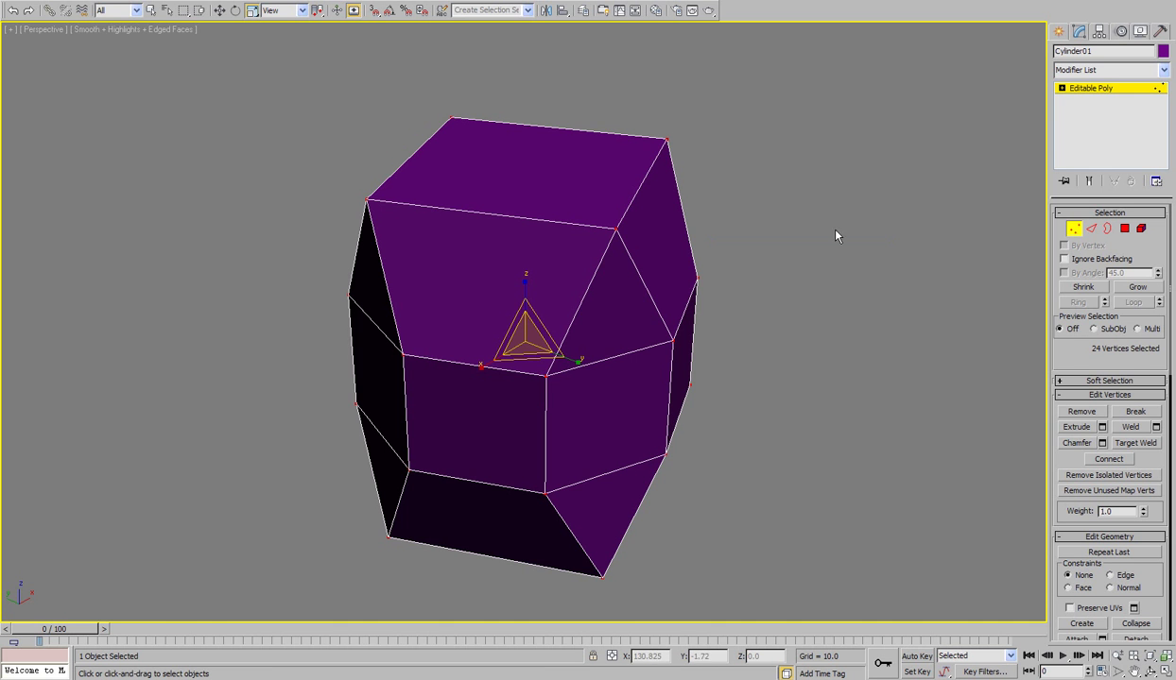
In Polygon mode, select the polyhedron's top face and add the bottom face
{"action": "left_click", "coordinate": [1125, 229]}
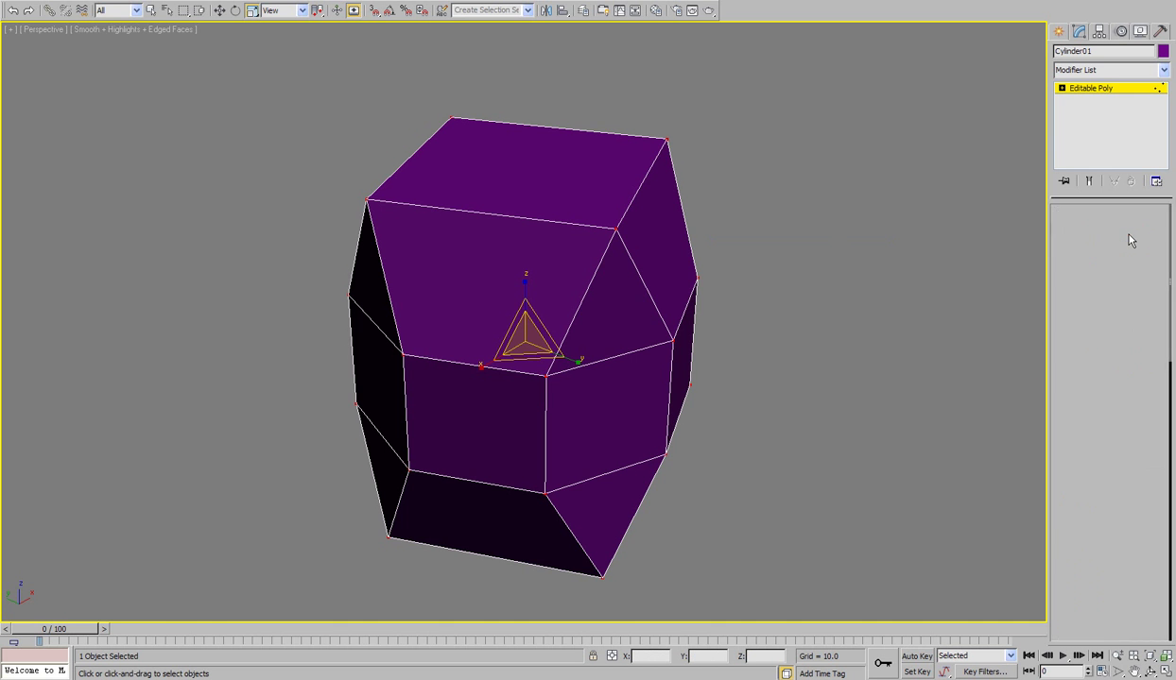
{"action": "left_click", "coordinate": [743, 270]}
{"action": "left_click", "coordinate": [588, 183]}
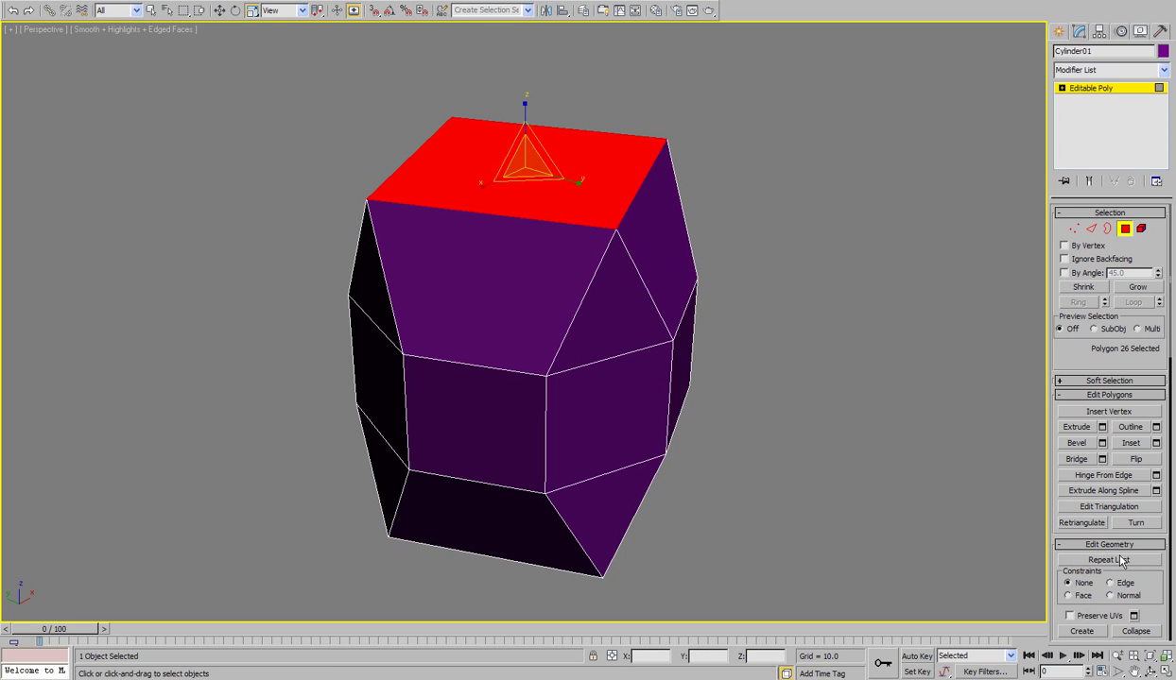
{"action": "left_click", "coordinate": [1149, 671]}
{"action": "left_click_drag", "start_coordinate": [541, 323], "coordinate": [538, 250]}
{"action": "right_click", "coordinate": [538, 249]}
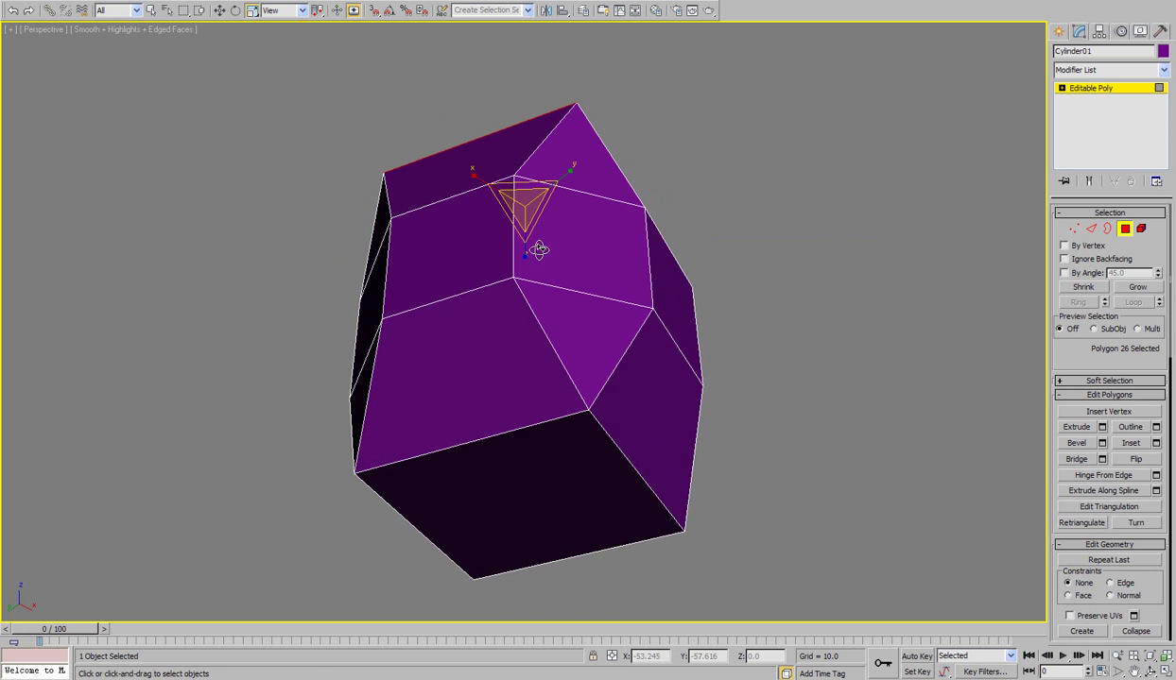
{"action": "left_click", "coordinate": [586, 436], "text": "ctrl"}
{"action": "left_click", "coordinate": [1149, 671]}
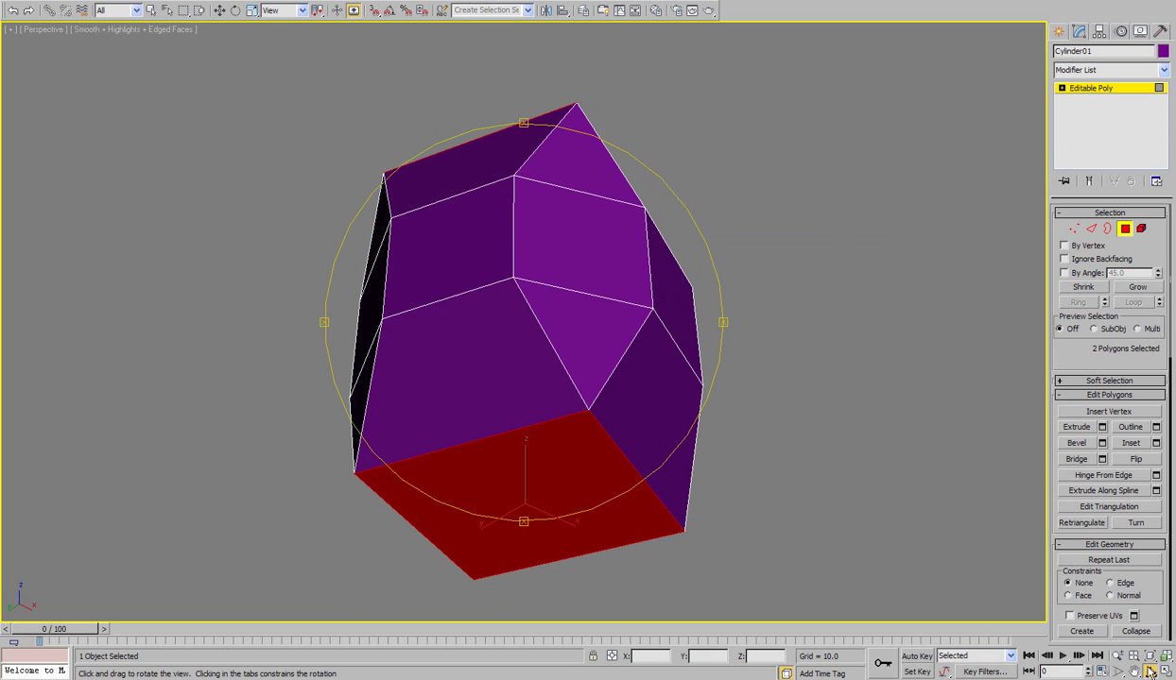
{"action": "left_click_drag", "start_coordinate": [611, 303], "coordinate": [606, 365]}
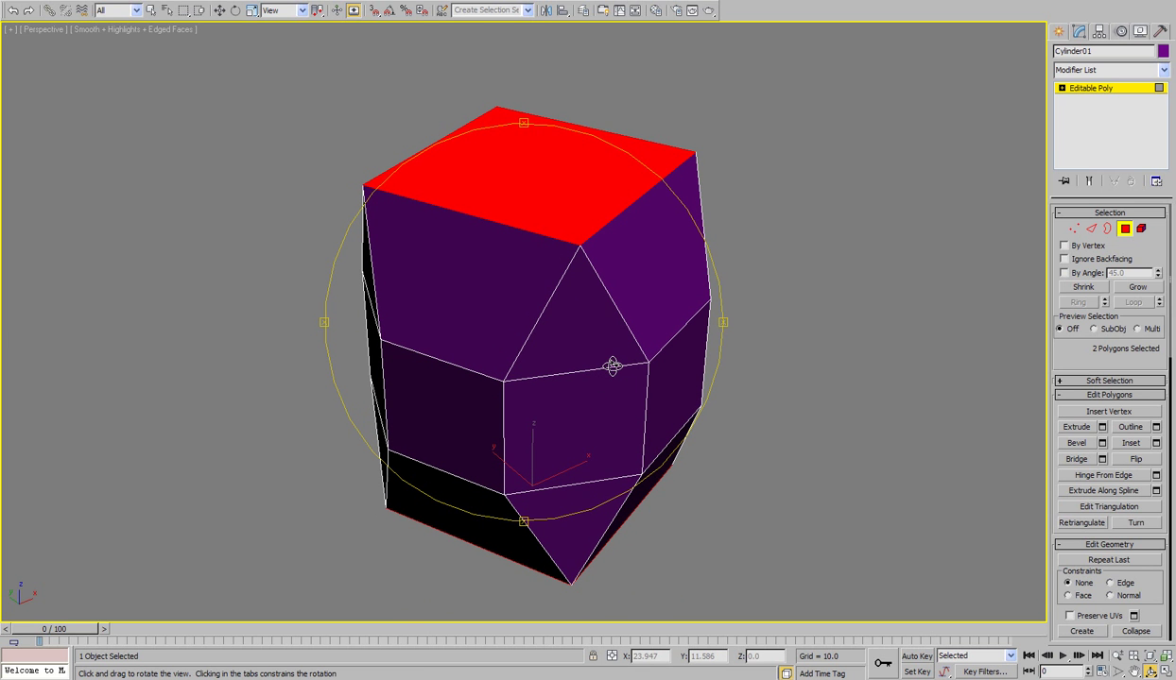
Uniformly scale the top and bottom faces down to about 78%
{"action": "left_click", "coordinate": [251, 11]}
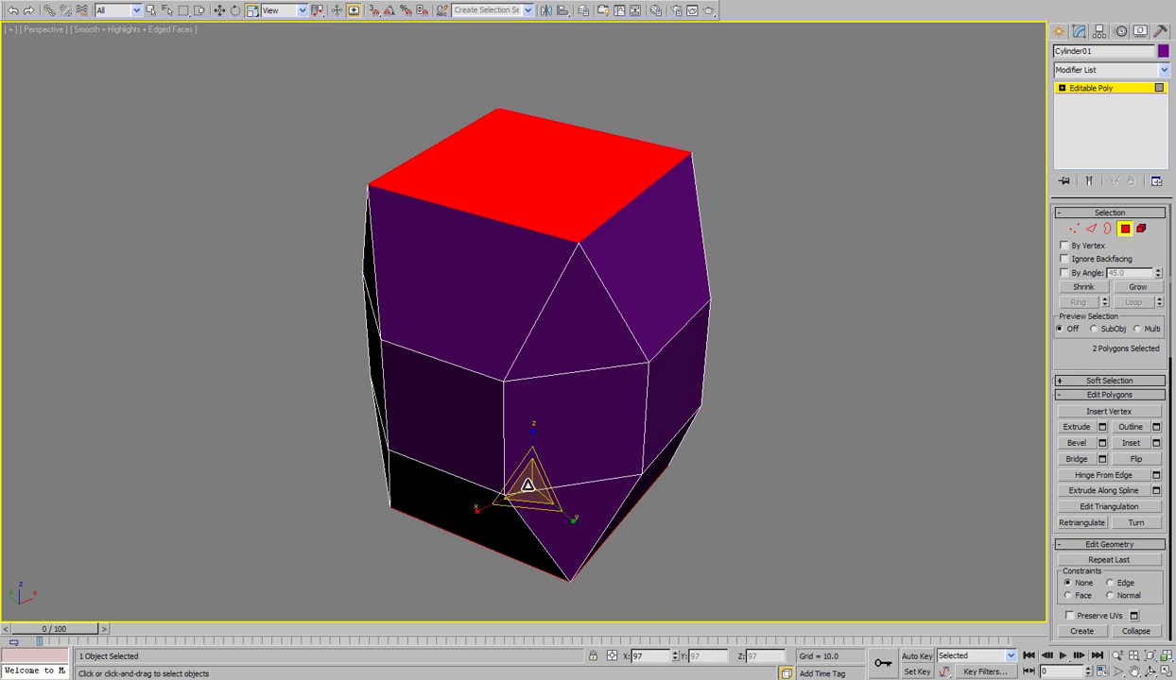
{"action": "left_click_drag", "start_coordinate": [527, 486], "coordinate": [532, 536]}
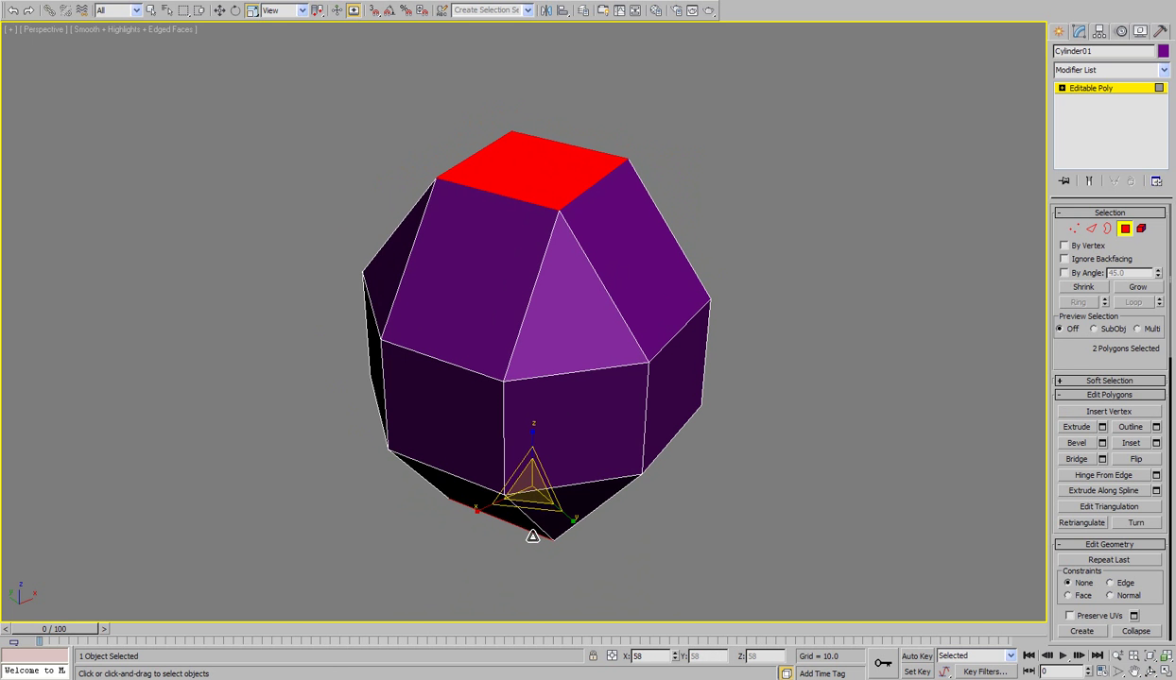
{"action": "middle_click_drag", "start_coordinate": [532, 536], "coordinate": [536, 359], "text": "alt"}
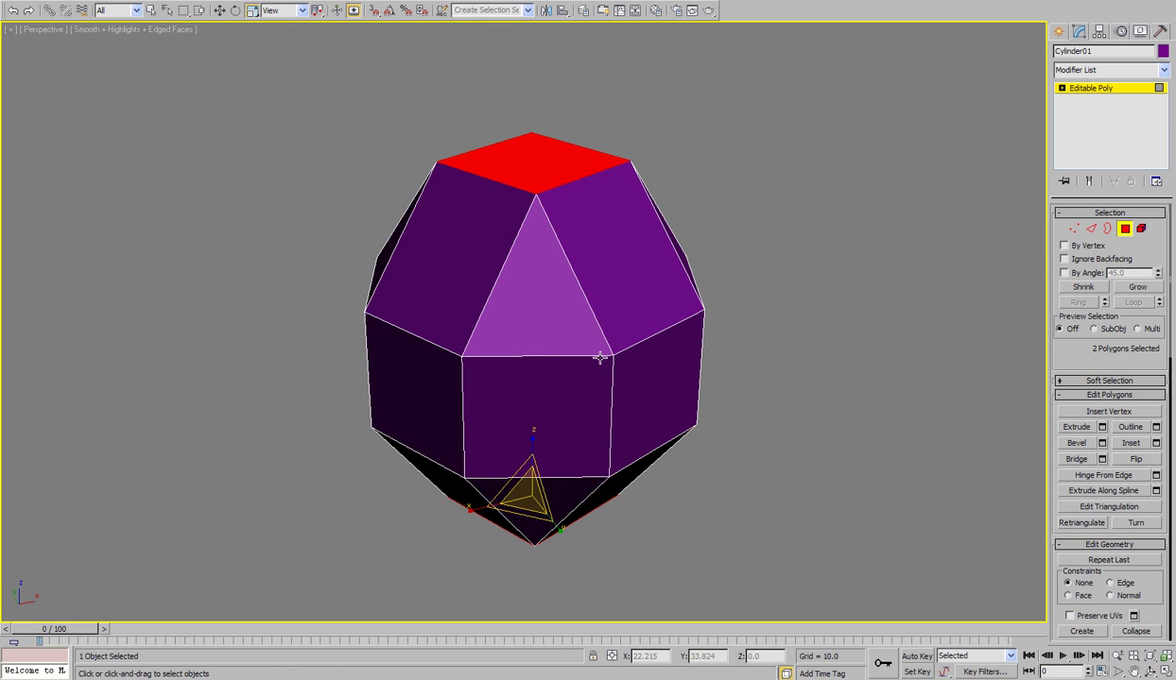
Convert the top and bottom face selection into their eight corner vertices
{"action": "left_click", "coordinate": [1075, 230]}
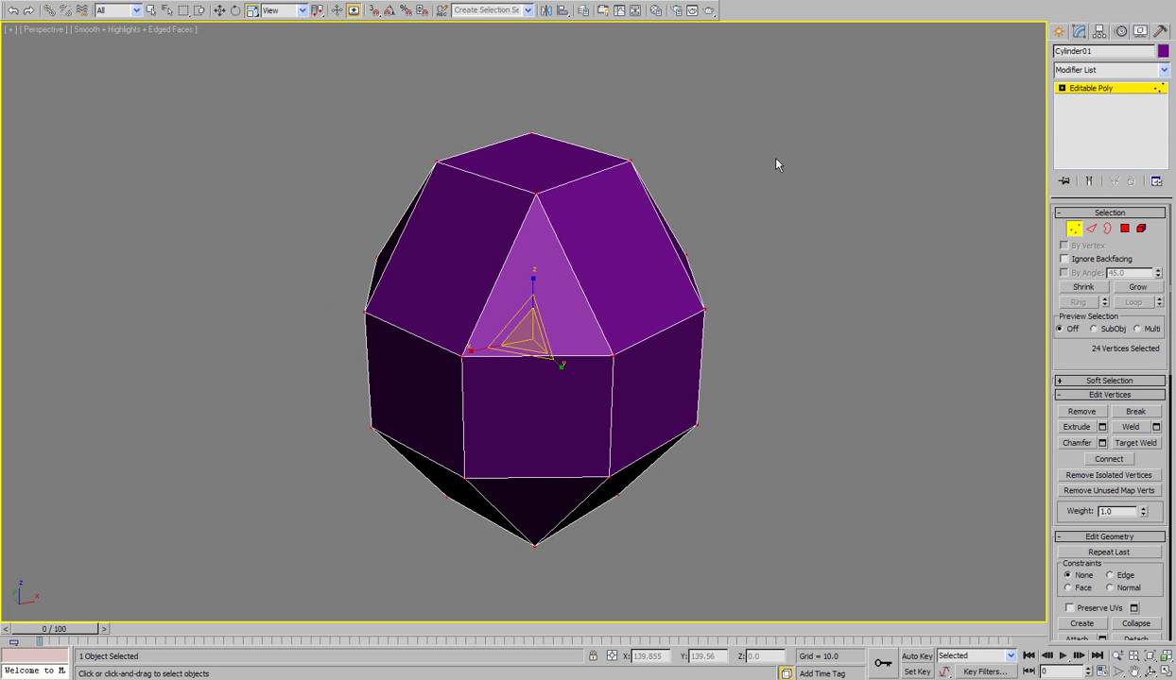
{"action": "left_click", "coordinate": [1123, 230]}
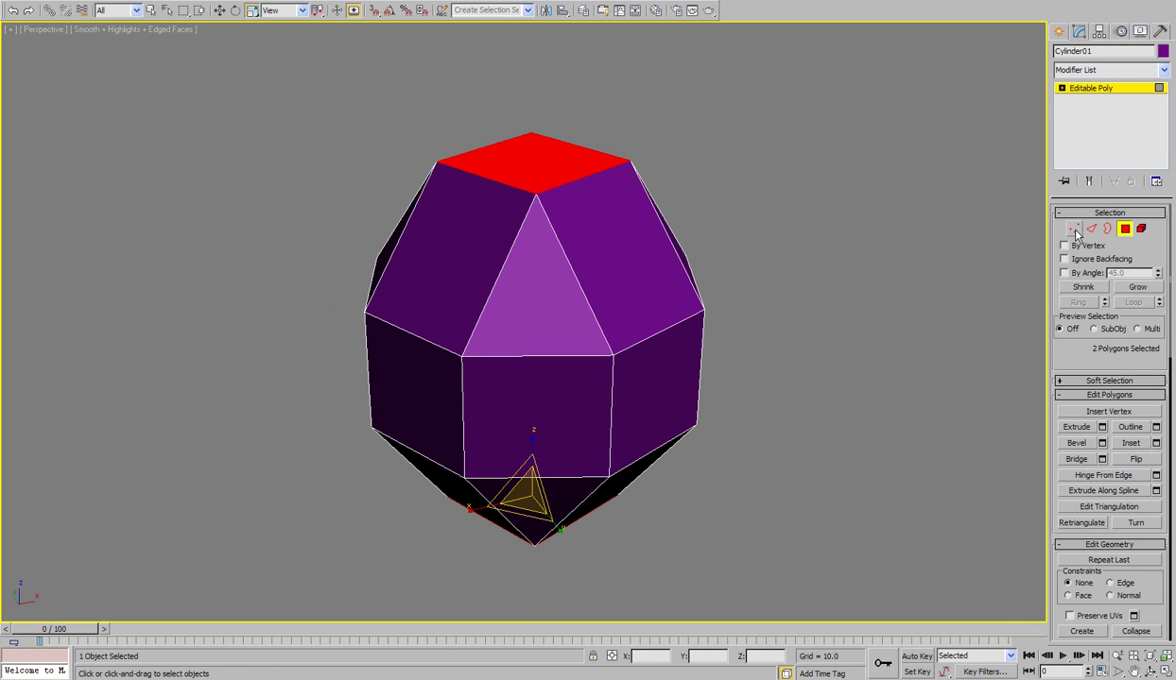
{"action": "left_click", "coordinate": [1075, 230]}
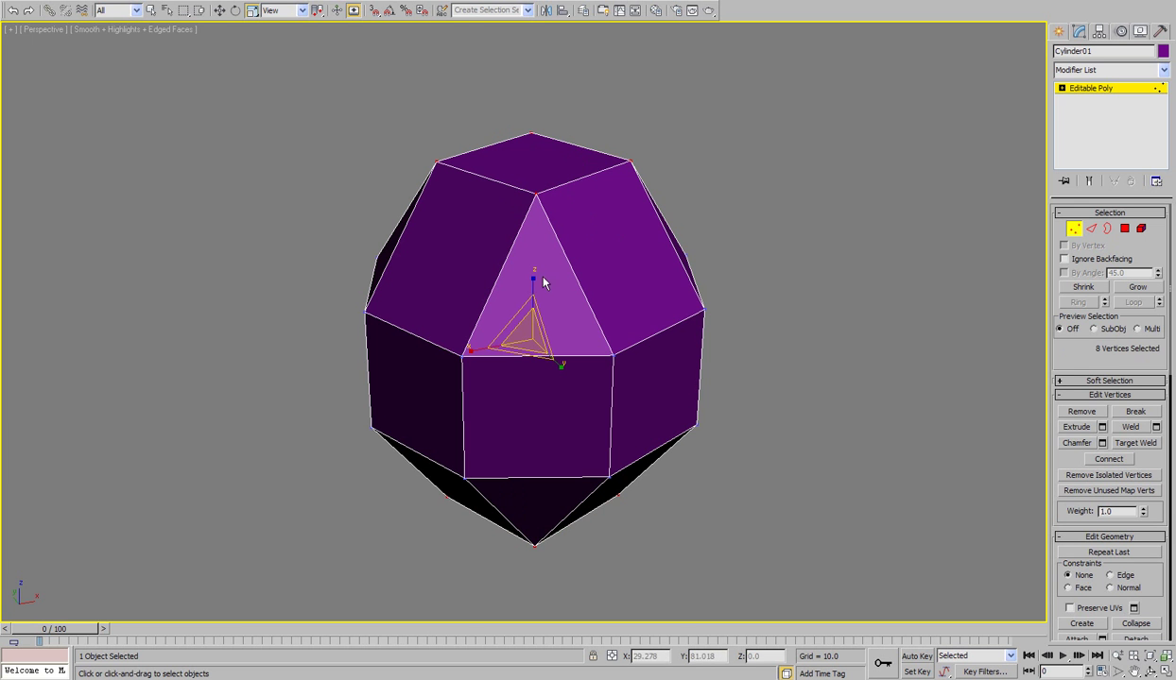
Scale the eight vertices down along Z, then orbit to look onto the top face
{"action": "middle_click_drag", "start_coordinate": [563, 288], "coordinate": [581, 257]}
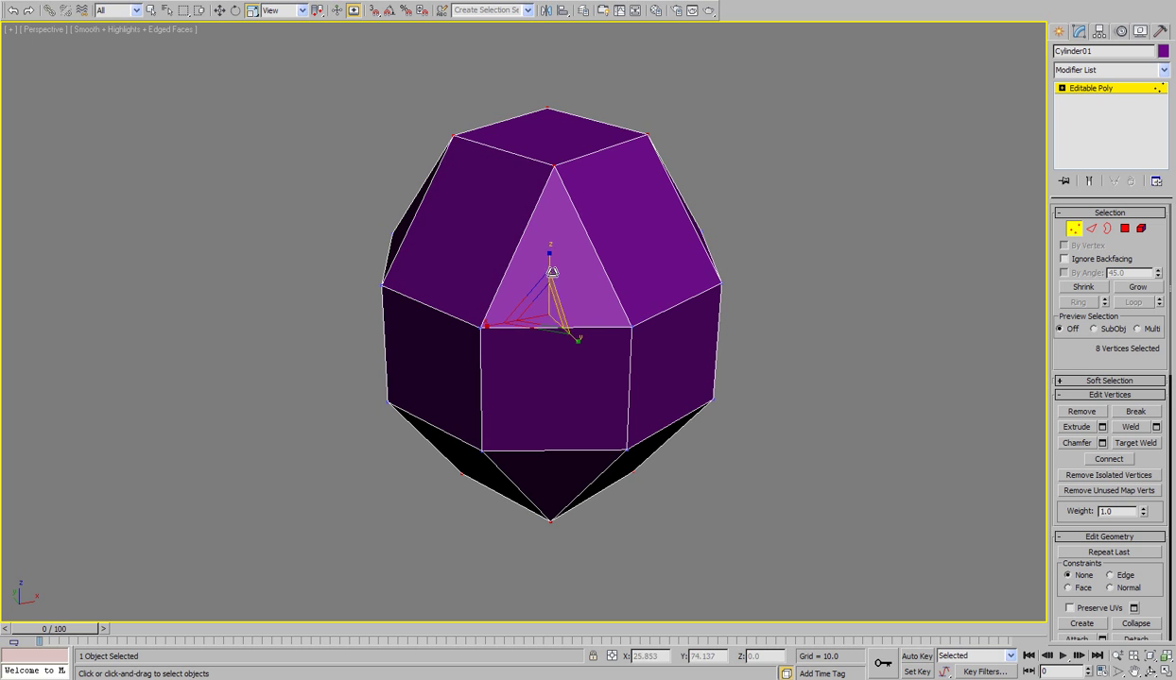
{"action": "left_click_drag", "start_coordinate": [549, 250], "coordinate": [545, 269]}
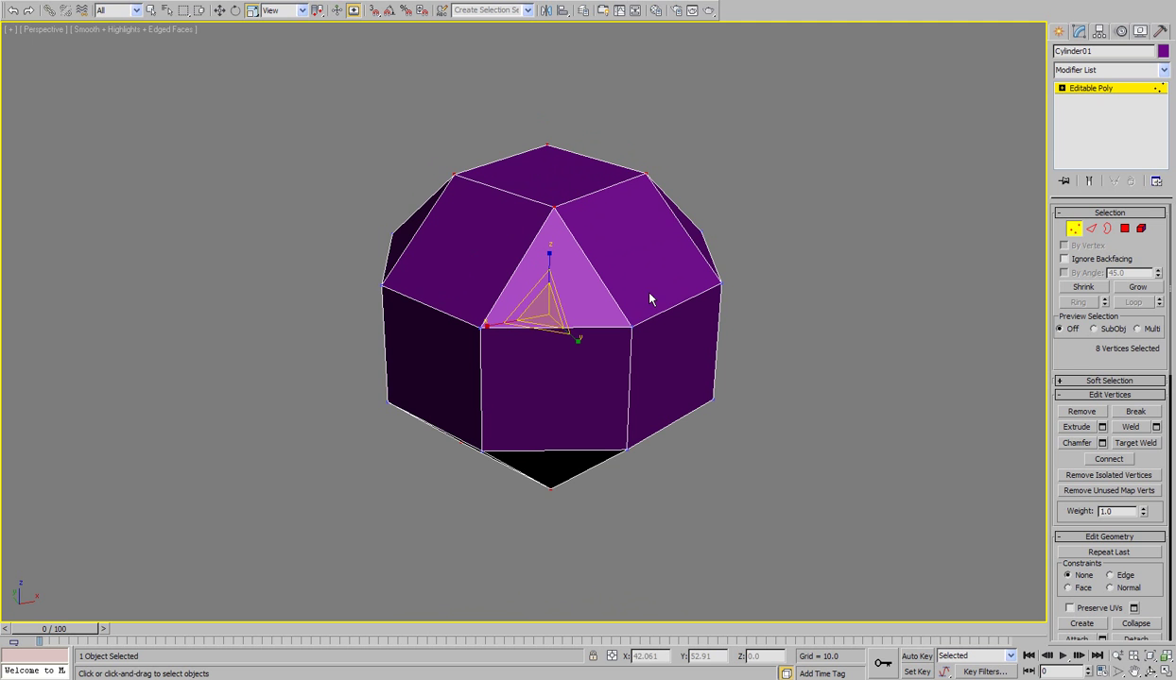
{"action": "left_click_drag", "start_coordinate": [549, 253], "coordinate": [551, 255]}
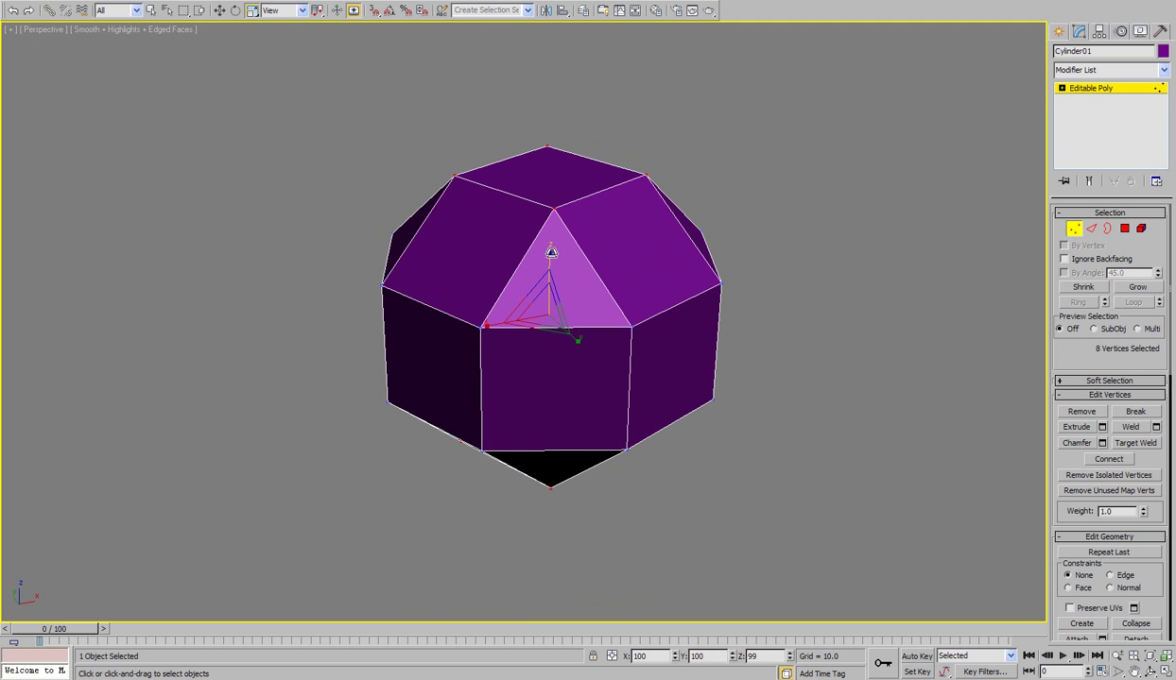
{"action": "left_click", "coordinate": [1149, 671]}
{"action": "mouse_move", "coordinate": [555, 314]}
{"action": "left_mouse_down"}
{"action": "mouse_move", "coordinate": [622, 328]}
{"action": "mouse_move", "coordinate": [617, 346]}
{"action": "mouse_move", "coordinate": [551, 315]}
{"action": "left_mouse_up"}
Return to Polygon level, select all polygons, and deselect one triangular face
{"action": "left_click", "coordinate": [1073, 227]}
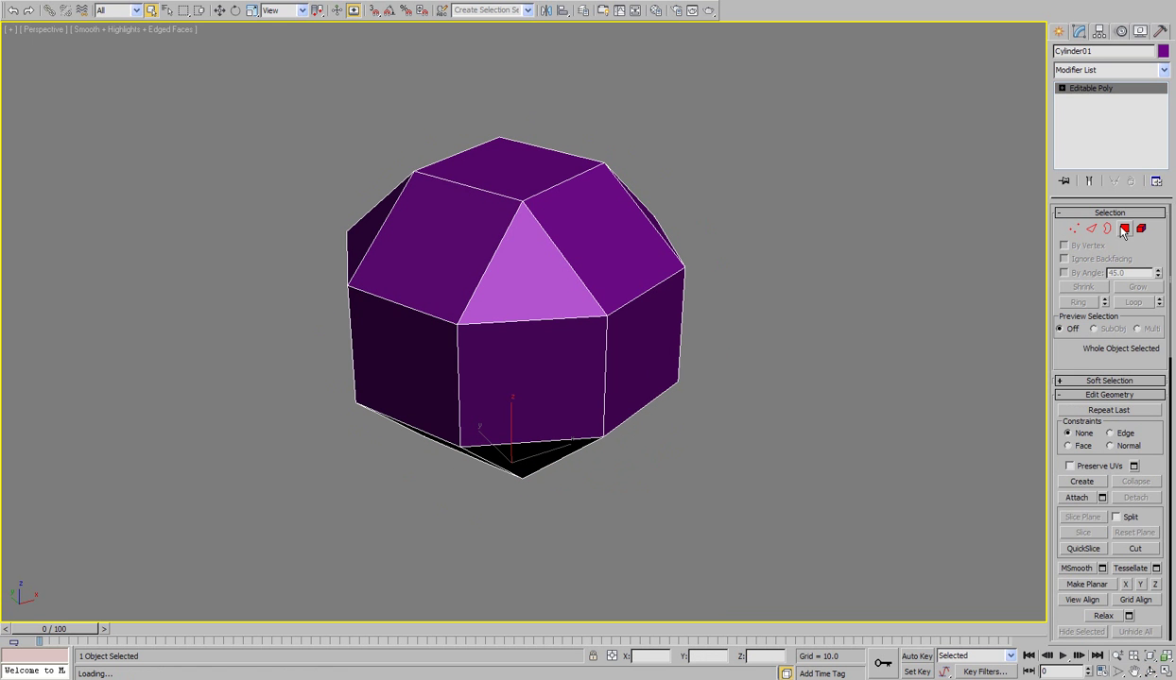
{"action": "left_click", "coordinate": [1125, 228]}
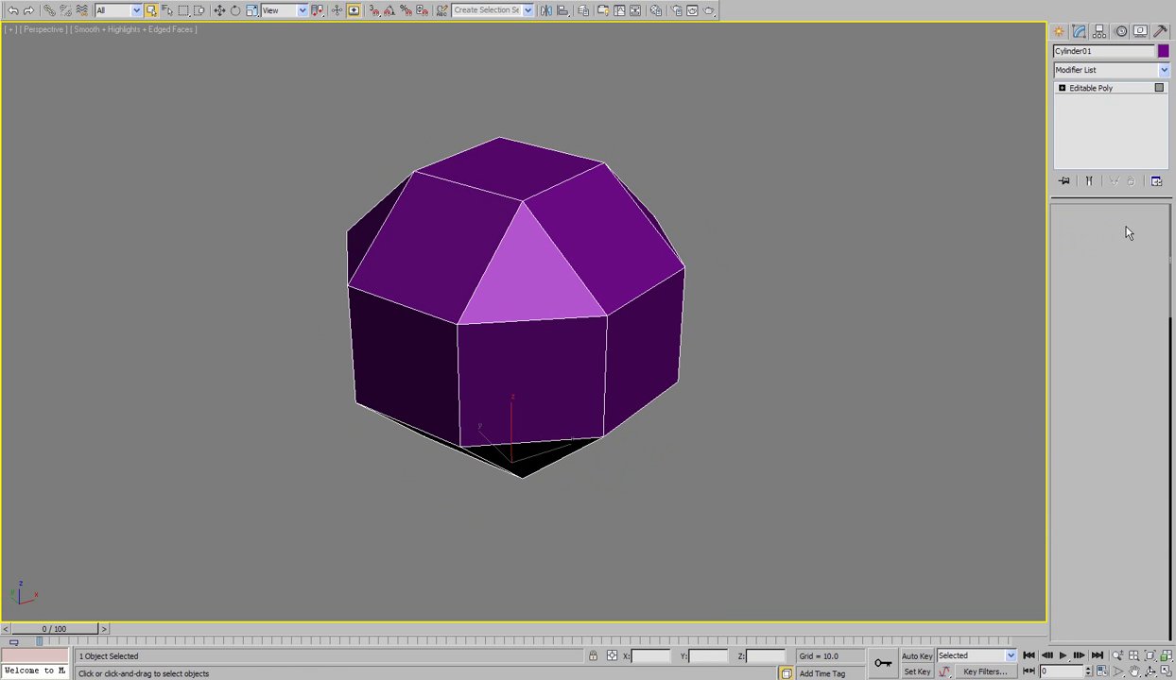
{"action": "left_click", "coordinate": [789, 301]}
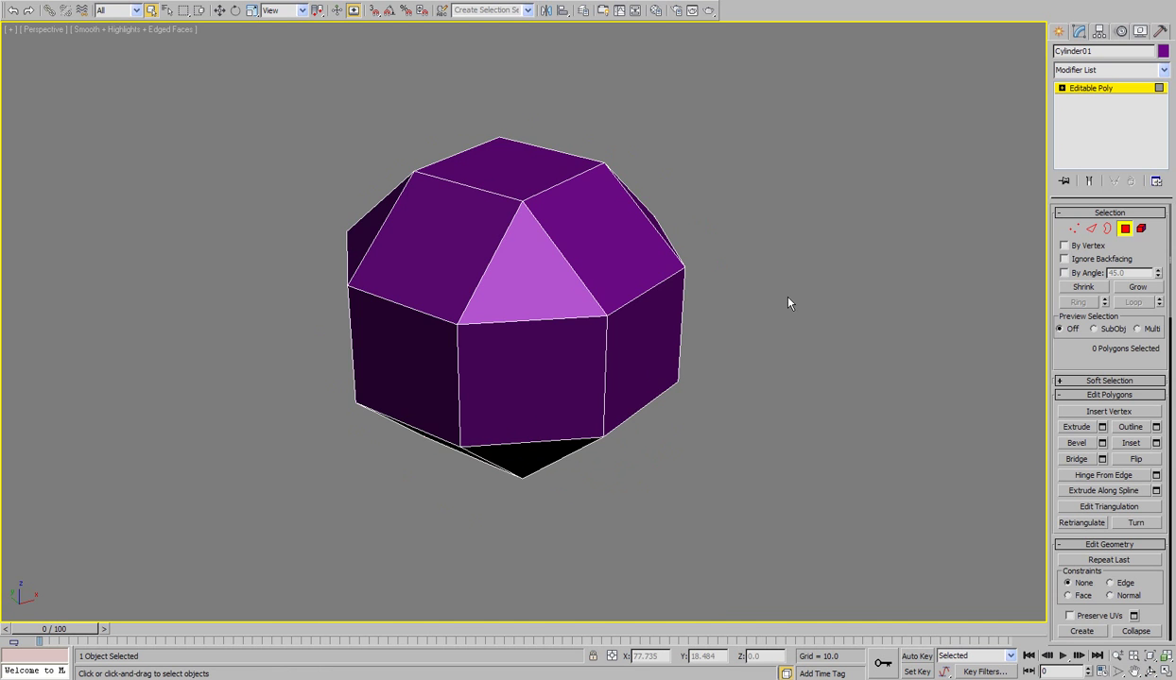
{"action": "key", "text": "ctrl+a"}
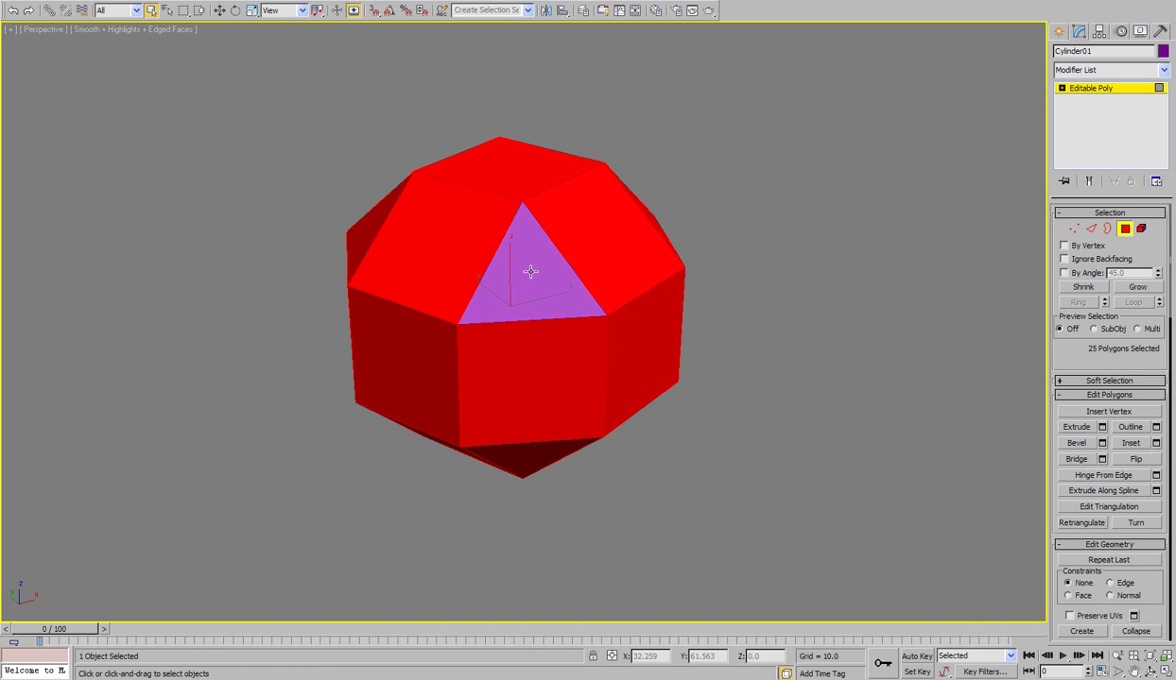
{"action": "left_click", "coordinate": [367, 230], "text": "alt"}
Orbit around the polyhedron and deselect the front and right triangular faces
{"action": "left_click", "coordinate": [1149, 671]}
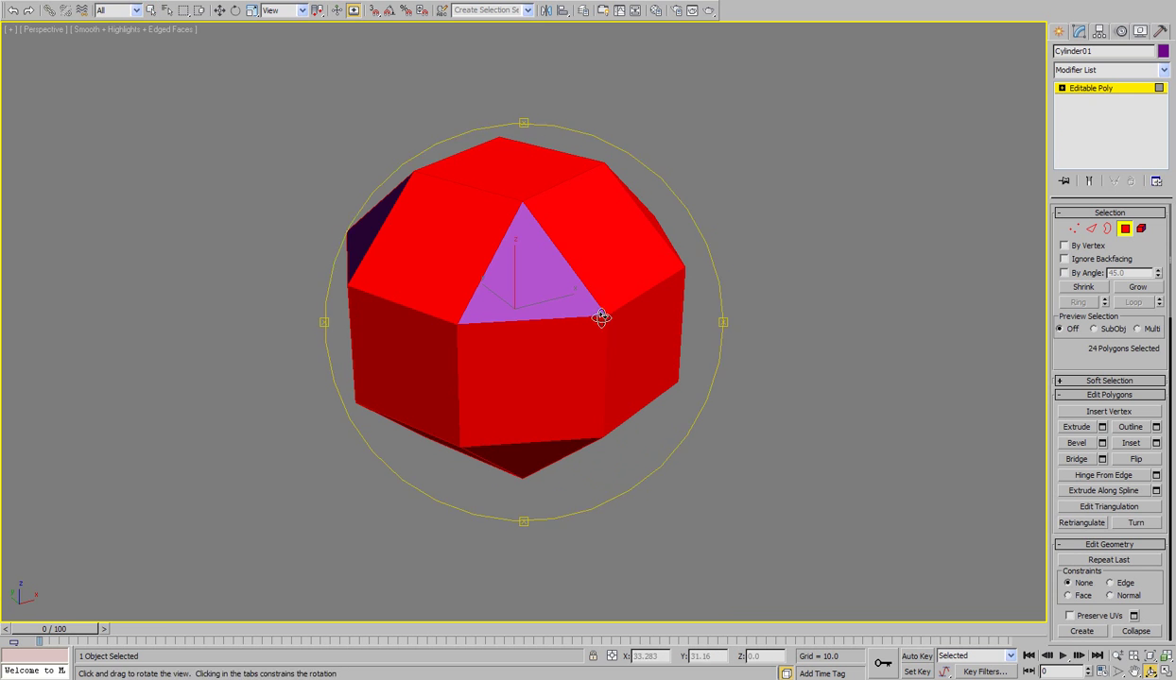
{"action": "left_click_drag", "start_coordinate": [601, 319], "coordinate": [514, 315]}
{"action": "right_click", "coordinate": [514, 315]}
{"action": "left_click", "coordinate": [514, 314], "text": "alt"}
{"action": "left_click", "coordinate": [1149, 671]}
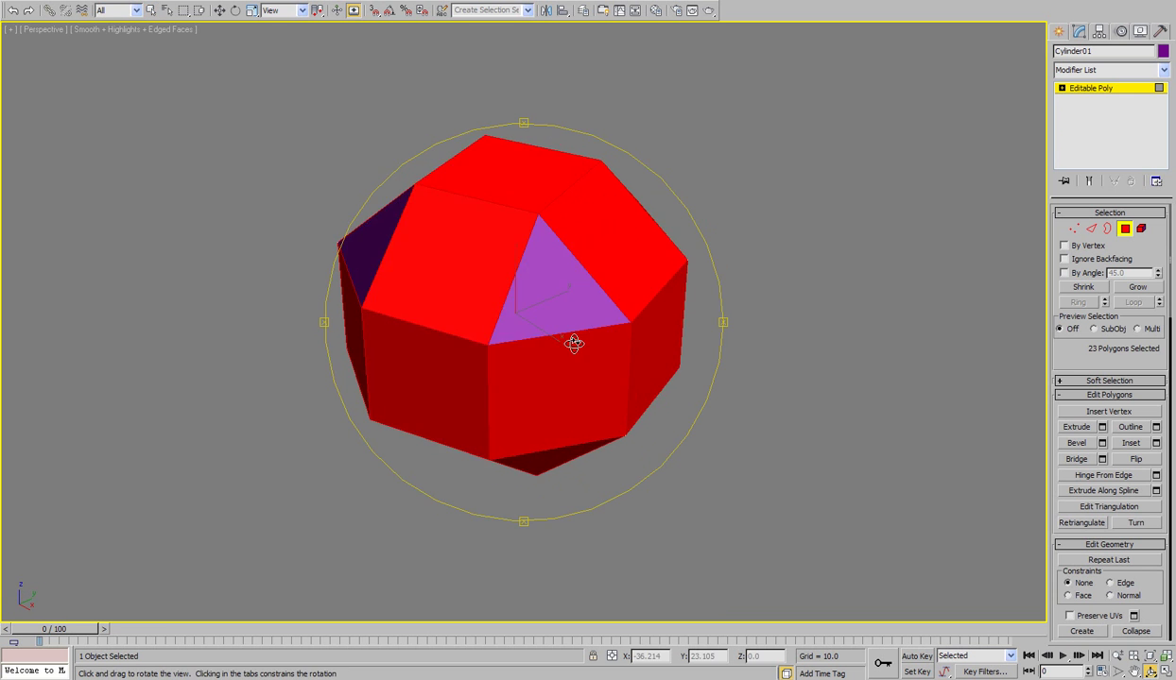
{"action": "left_click_drag", "start_coordinate": [574, 344], "coordinate": [570, 308]}
{"action": "right_click", "coordinate": [570, 307]}
{"action": "left_click", "coordinate": [570, 307], "text": "alt"}
Orbit toward the underside and deselect the lower triangular faces
{"action": "left_click", "coordinate": [1149, 671]}
{"action": "left_click_drag", "start_coordinate": [567, 364], "coordinate": [580, 302]}
{"action": "right_click", "coordinate": [581, 303]}
{"action": "left_click", "coordinate": [462, 368], "text": "alt"}
{"action": "left_click", "coordinate": [644, 389], "text": "alt"}
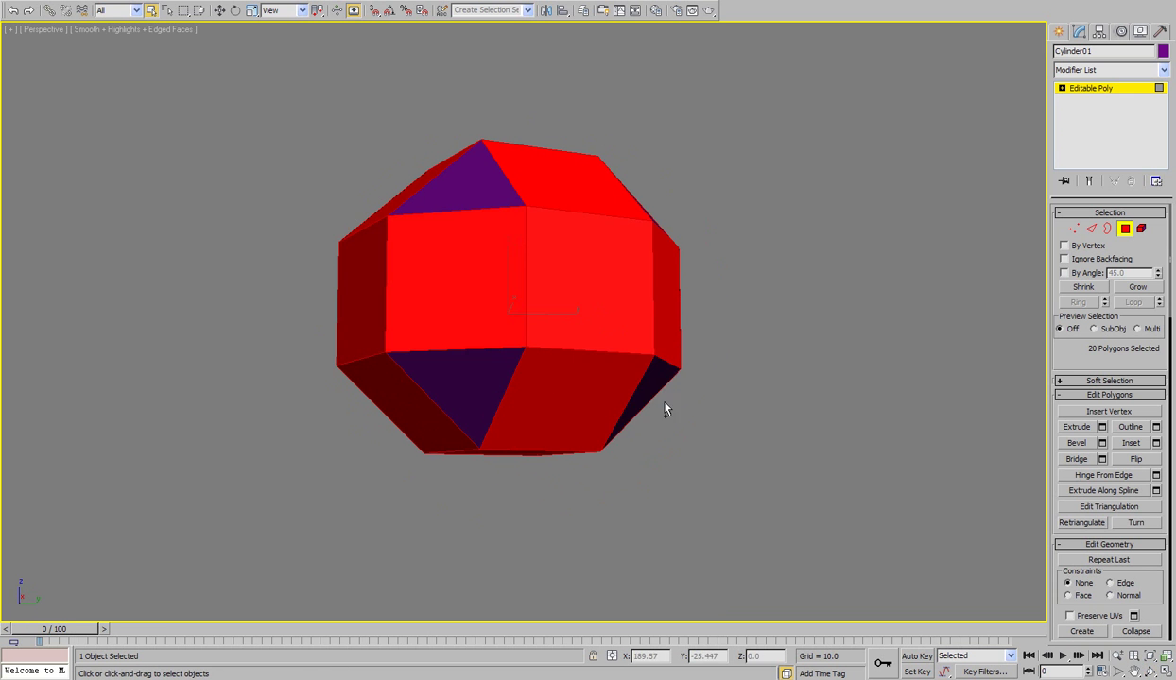
{"action": "left_click", "coordinate": [1149, 671]}
{"action": "left_click_drag", "start_coordinate": [498, 381], "coordinate": [461, 378]}
{"action": "right_click", "coordinate": [460, 378]}
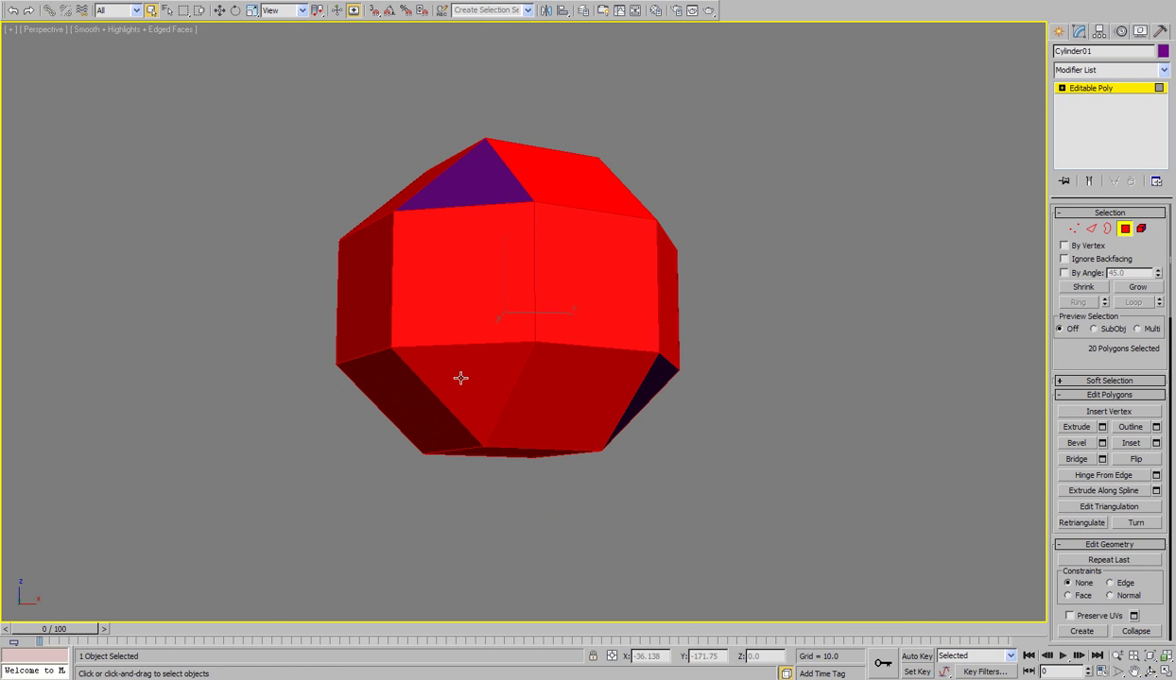
{"action": "left_click", "coordinate": [460, 378], "text": "alt"}
Deselect the last lower-front triangle and orbit to check the 18 selected square faces
{"action": "left_click", "coordinate": [1149, 671]}
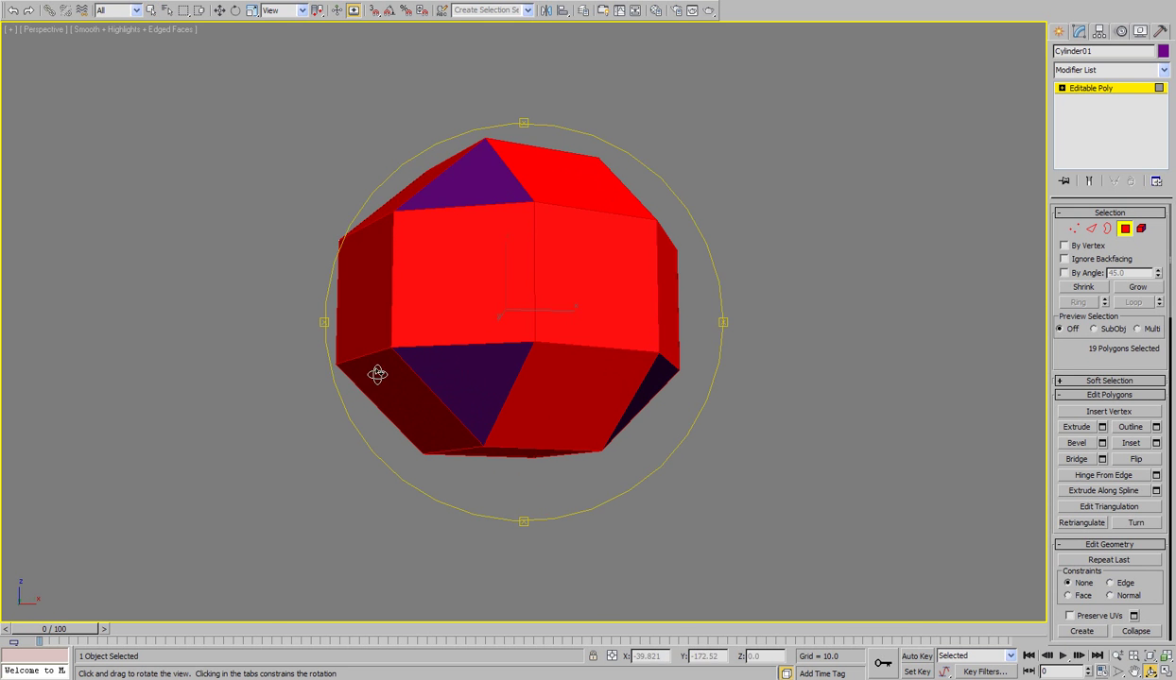
{"action": "left_click_drag", "start_coordinate": [377, 375], "coordinate": [554, 385]}
{"action": "right_click", "coordinate": [553, 385]}
{"action": "left_click", "coordinate": [527, 379], "text": "alt"}
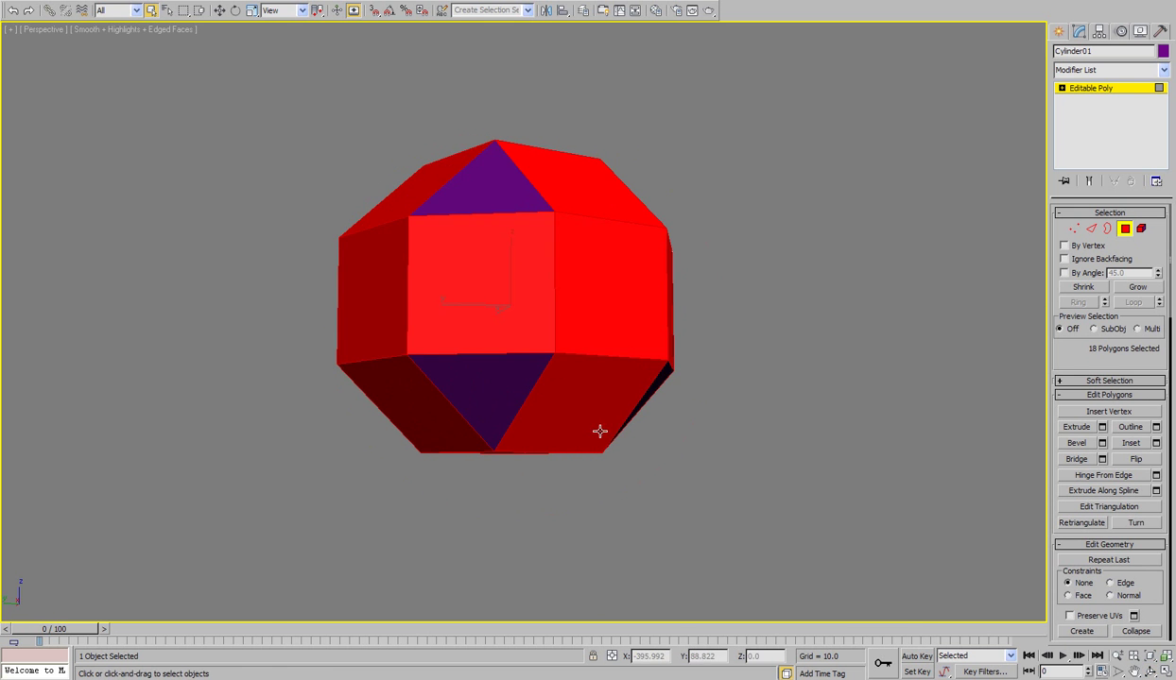
{"action": "left_click", "coordinate": [1149, 671]}
{"action": "left_click_drag", "start_coordinate": [572, 324], "coordinate": [554, 371]}
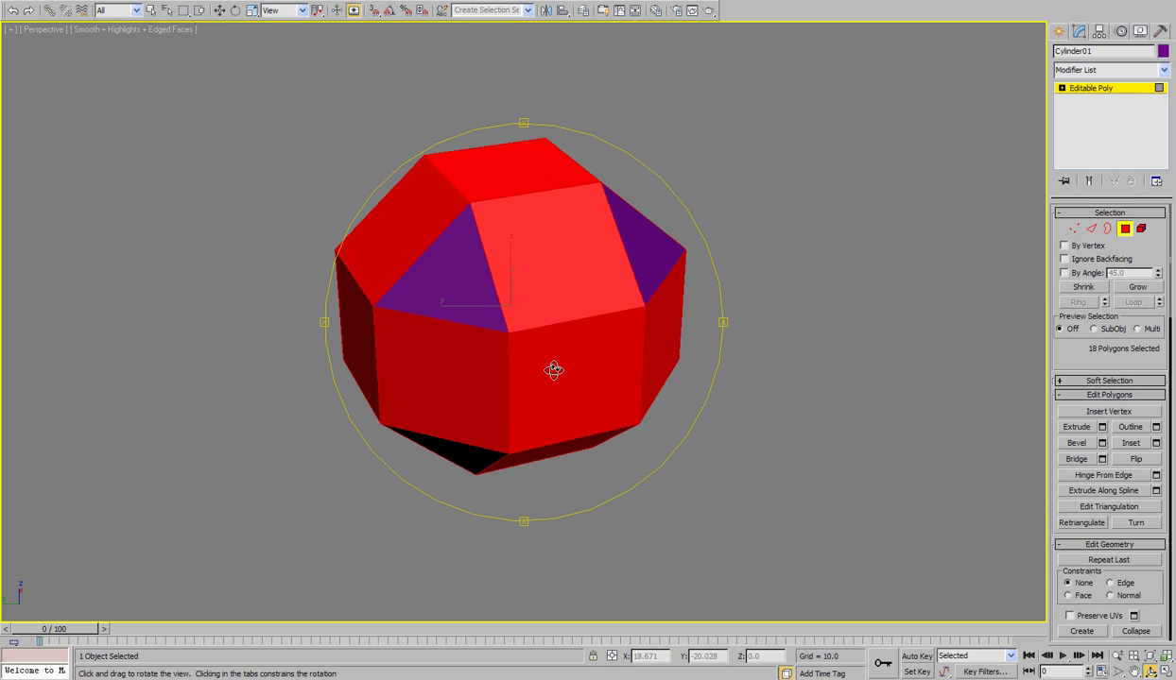
Set the Bevel to By Polygon with an outline of about -11.094 so faces taper
{"action": "left_click", "coordinate": [1101, 443]}
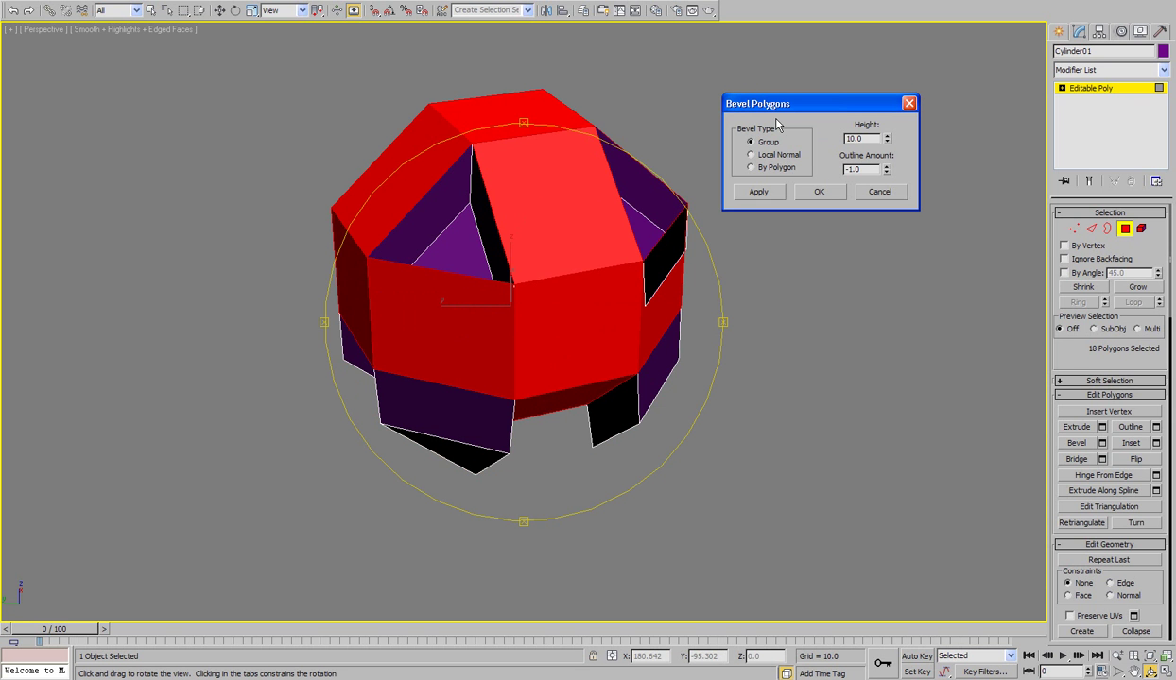
{"action": "left_click", "coordinate": [752, 167]}
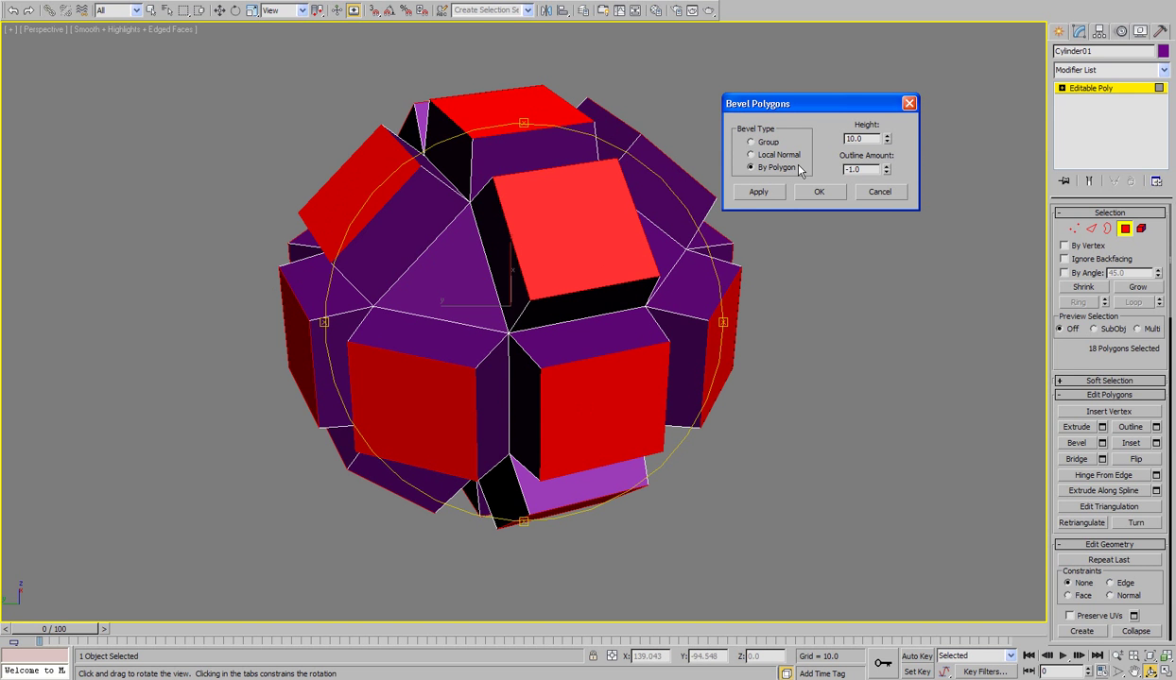
{"action": "left_click_drag", "start_coordinate": [805, 105], "coordinate": [846, 100]}
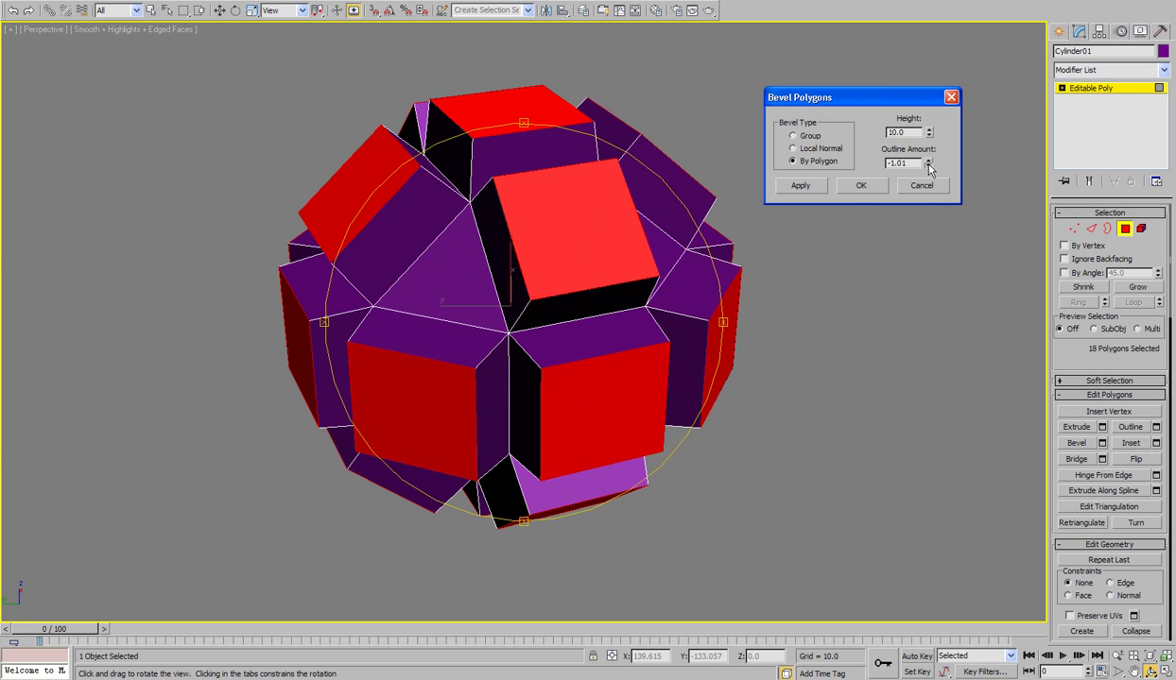
{"action": "left_click_drag", "start_coordinate": [928, 168], "coordinate": [924, 113]}
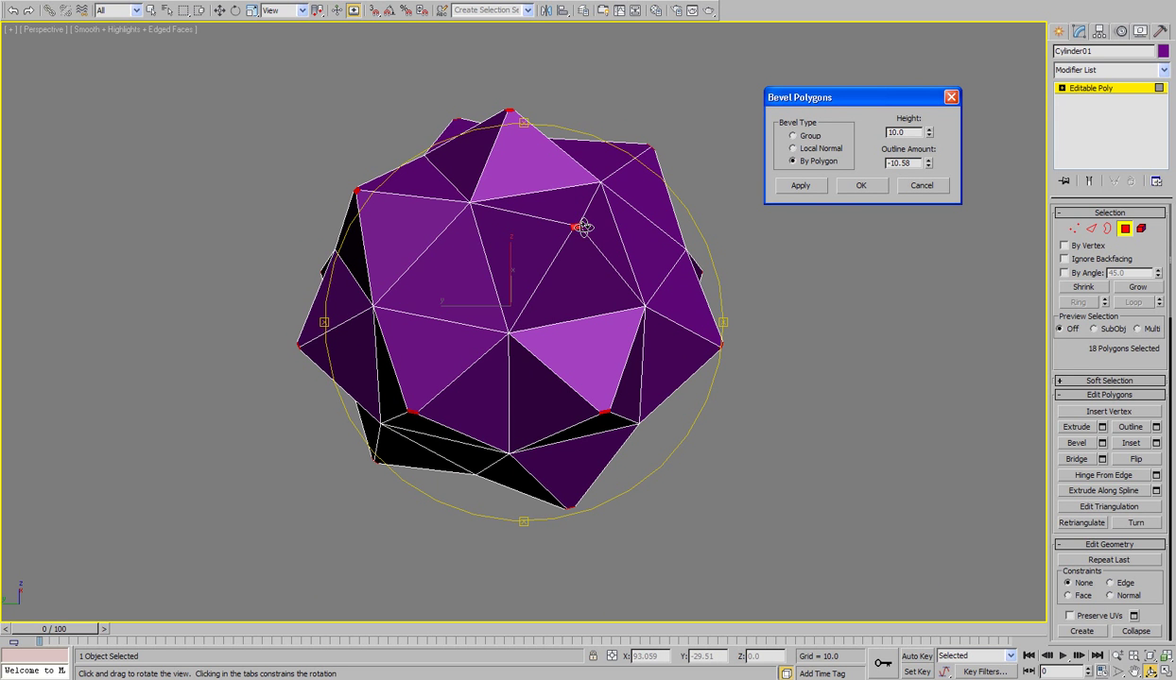
{"action": "left_click_drag", "start_coordinate": [584, 227], "coordinate": [603, 247]}
{"action": "left_click_drag", "start_coordinate": [928, 166], "coordinate": [927, 180]}
{"action": "left_click_drag", "start_coordinate": [567, 264], "coordinate": [597, 263]}
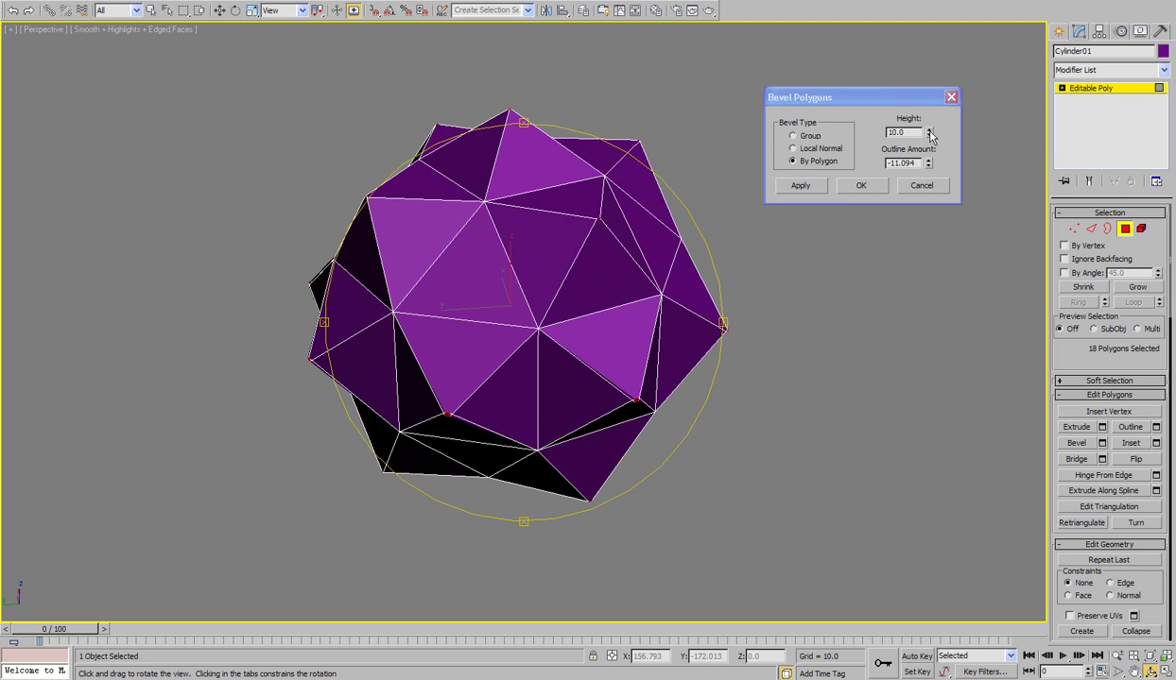
Raise the bevel height to about 27.94 to grow tall spikes
{"action": "left_click_drag", "start_coordinate": [930, 136], "coordinate": [915, 22]}
{"action": "left_click_drag", "start_coordinate": [643, 307], "coordinate": [580, 283]}
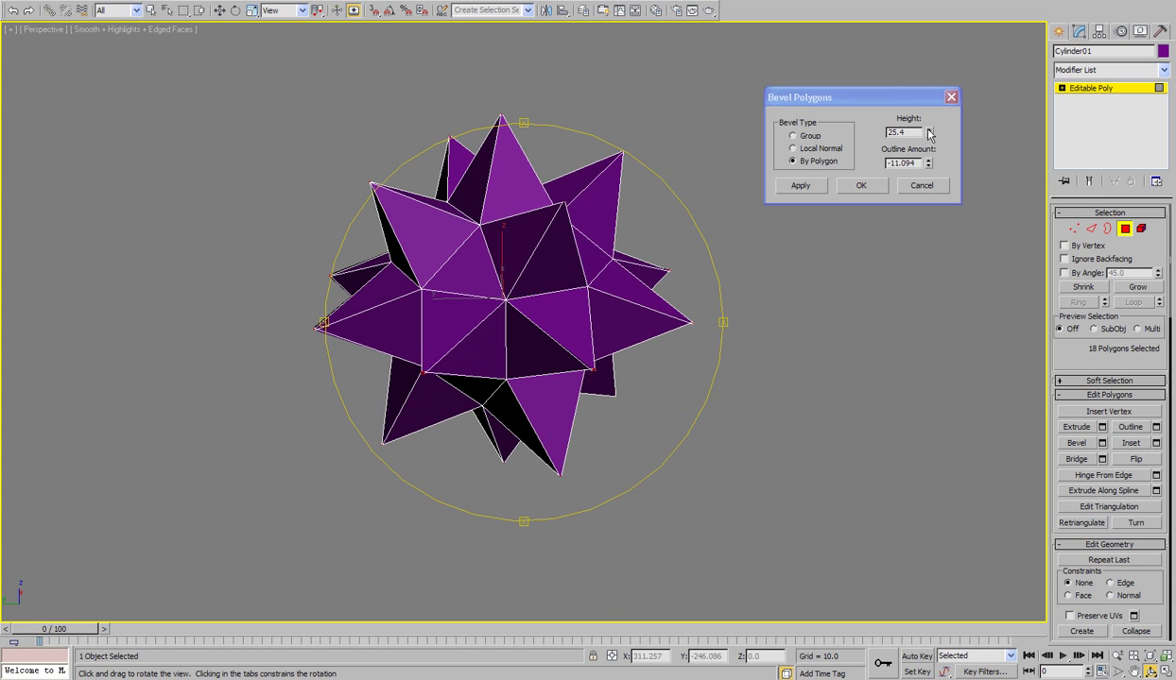
{"action": "left_click_drag", "start_coordinate": [928, 134], "coordinate": [928, 121]}
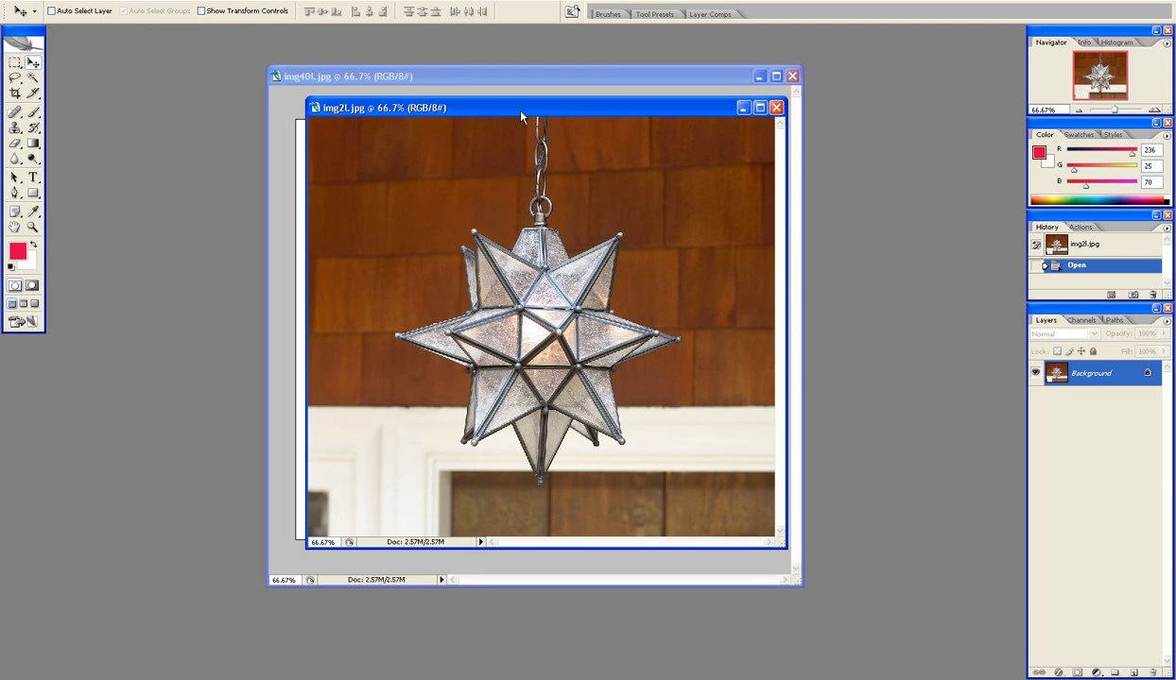
Browse the Photoshop reference photos, showing img58l.jpg then img40l.jpg
{"action": "left_click_drag", "start_coordinate": [508, 108], "coordinate": [515, 106]}
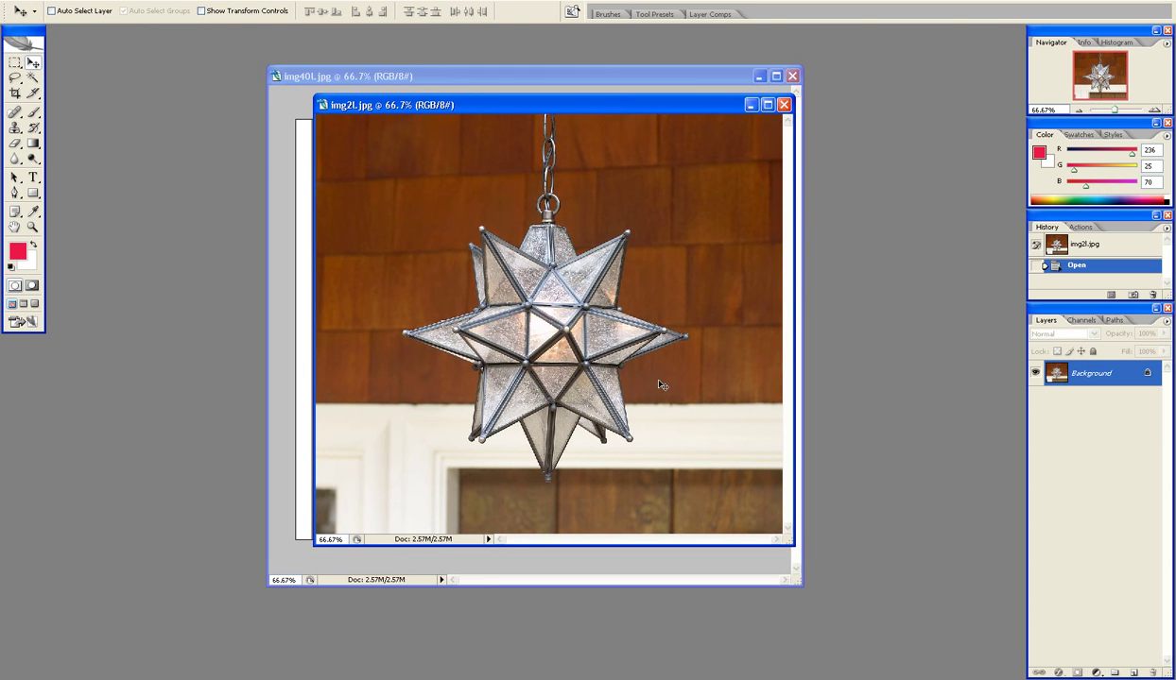
{"action": "key", "text": "ctrl+Tab"}
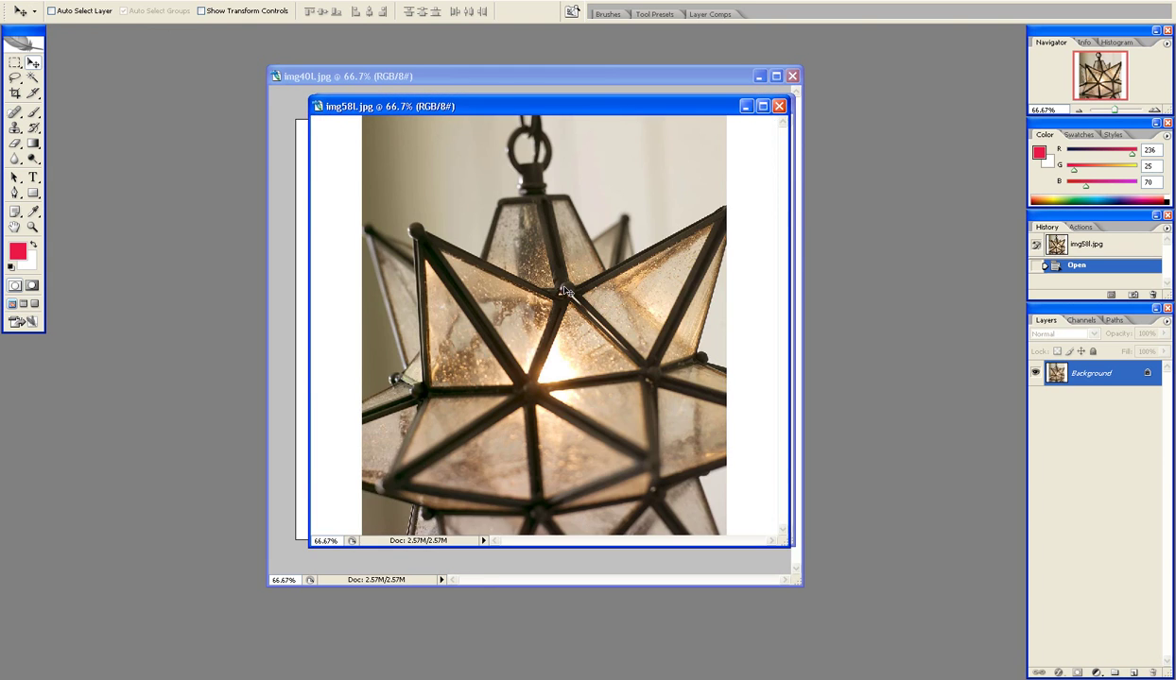
{"action": "key", "text": "ctrl+Tab"}
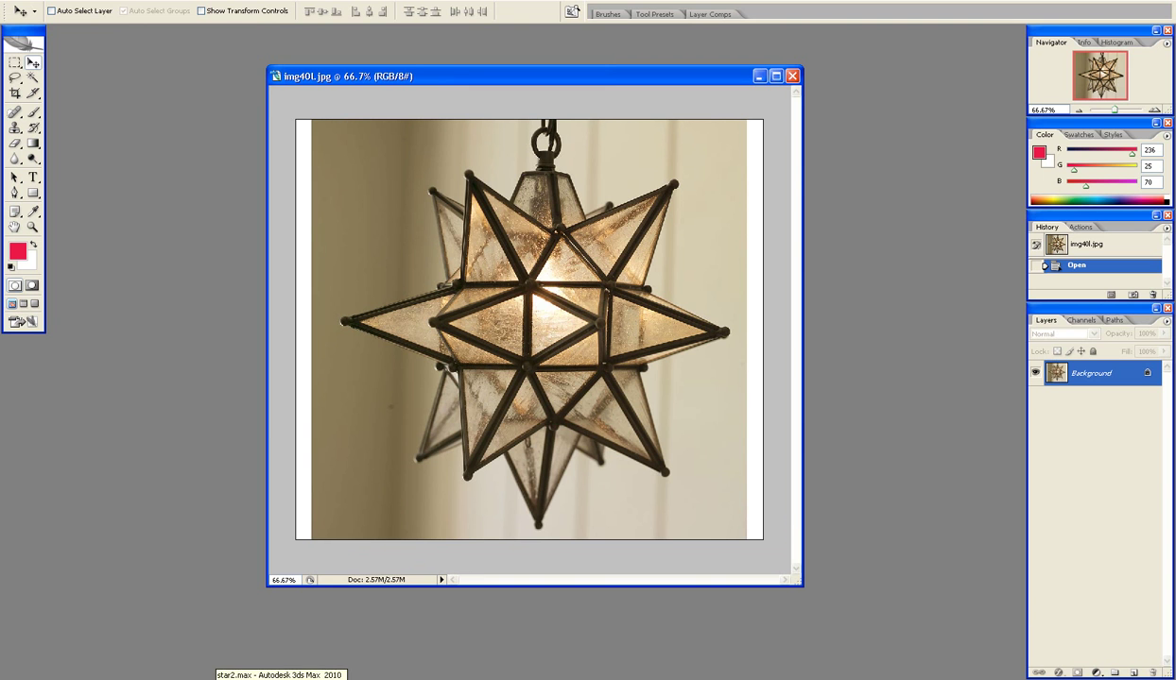
Adjust the 3ds Max spike height to about 28.1, then return to the lamp photo
{"action": "left_click", "coordinate": [222, 676]}
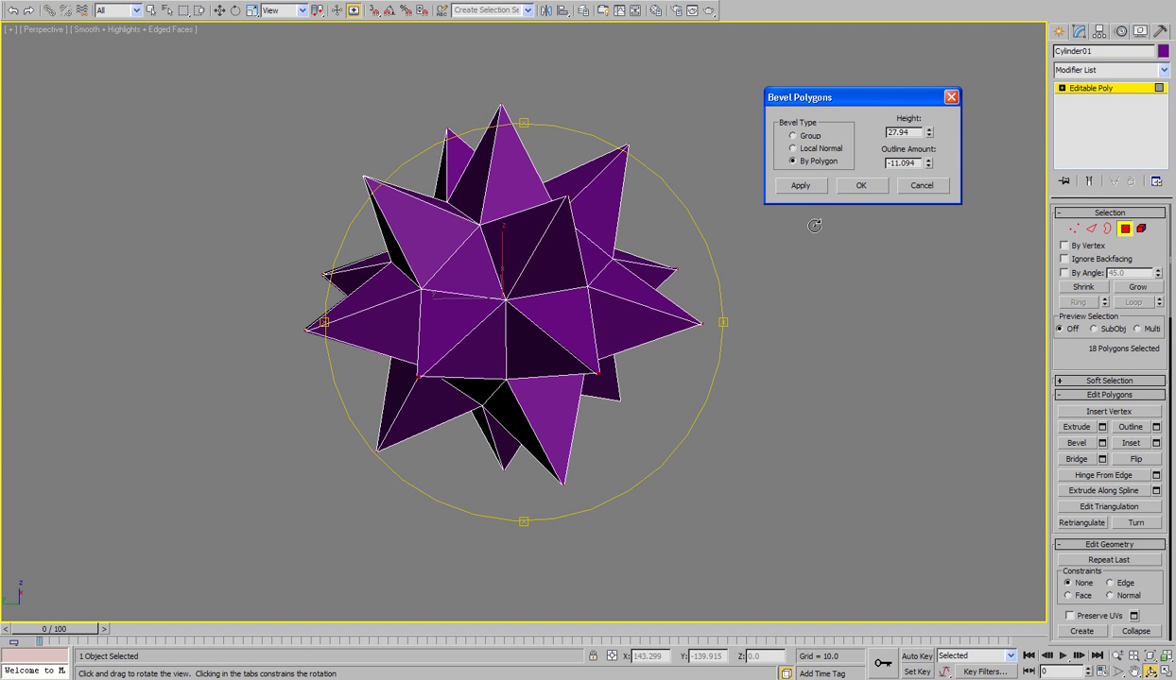
{"action": "mouse_move", "coordinate": [928, 133]}
{"action": "left_mouse_down"}
{"action": "mouse_move", "coordinate": [927, 163]}
{"action": "mouse_move", "coordinate": [927, 151]}
{"action": "left_mouse_up"}
{"action": "left_click_drag", "start_coordinate": [560, 298], "coordinate": [557, 284]}
{"action": "left_click", "coordinate": [222, 677]}
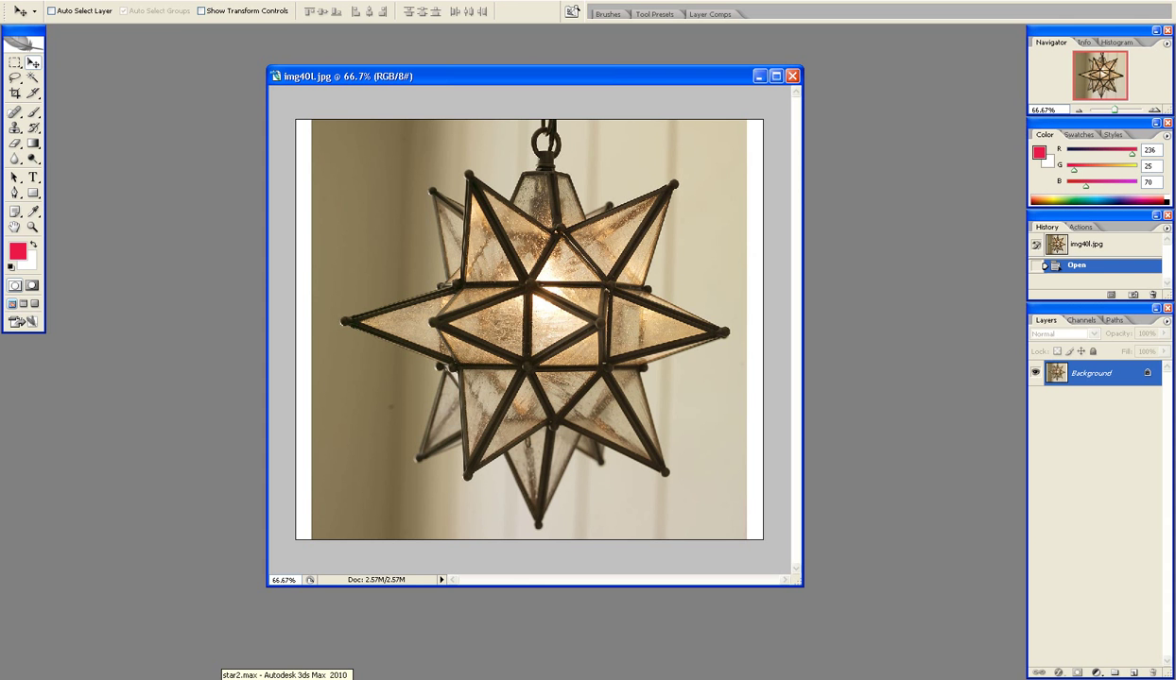
Back in 3ds Max, confirm the Bevel Polygons dialog to apply the spikes
{"action": "left_click", "coordinate": [222, 674]}
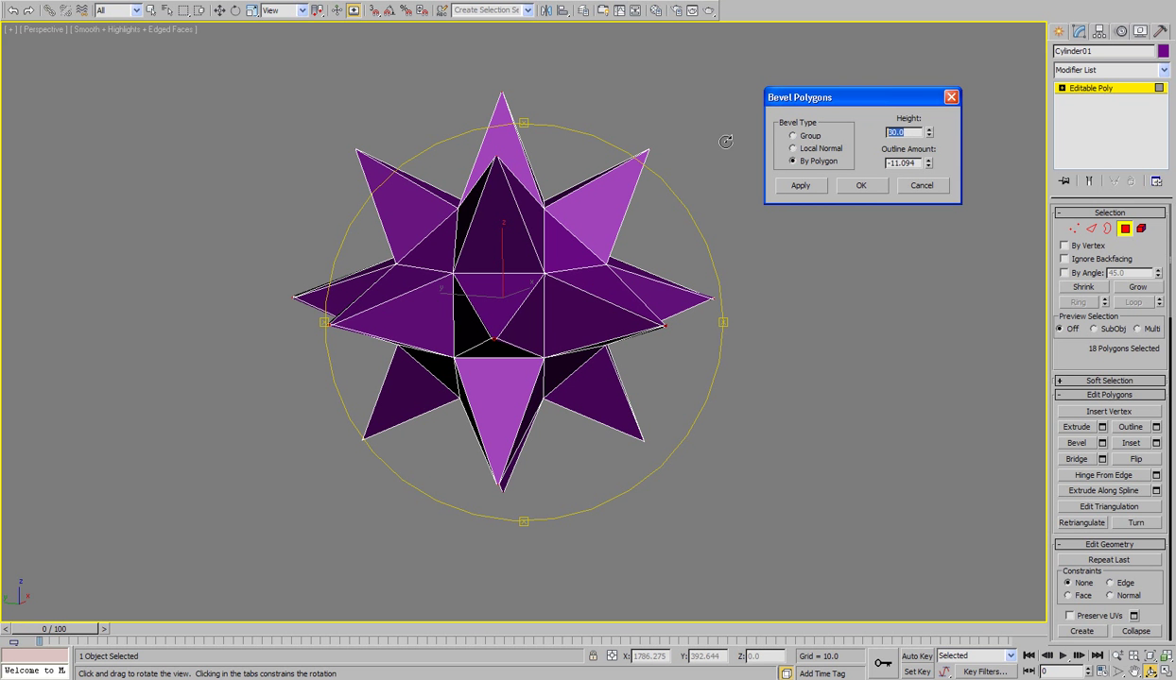
{"action": "left_click_drag", "start_coordinate": [453, 263], "coordinate": [387, 288]}
{"action": "left_click", "coordinate": [863, 185]}
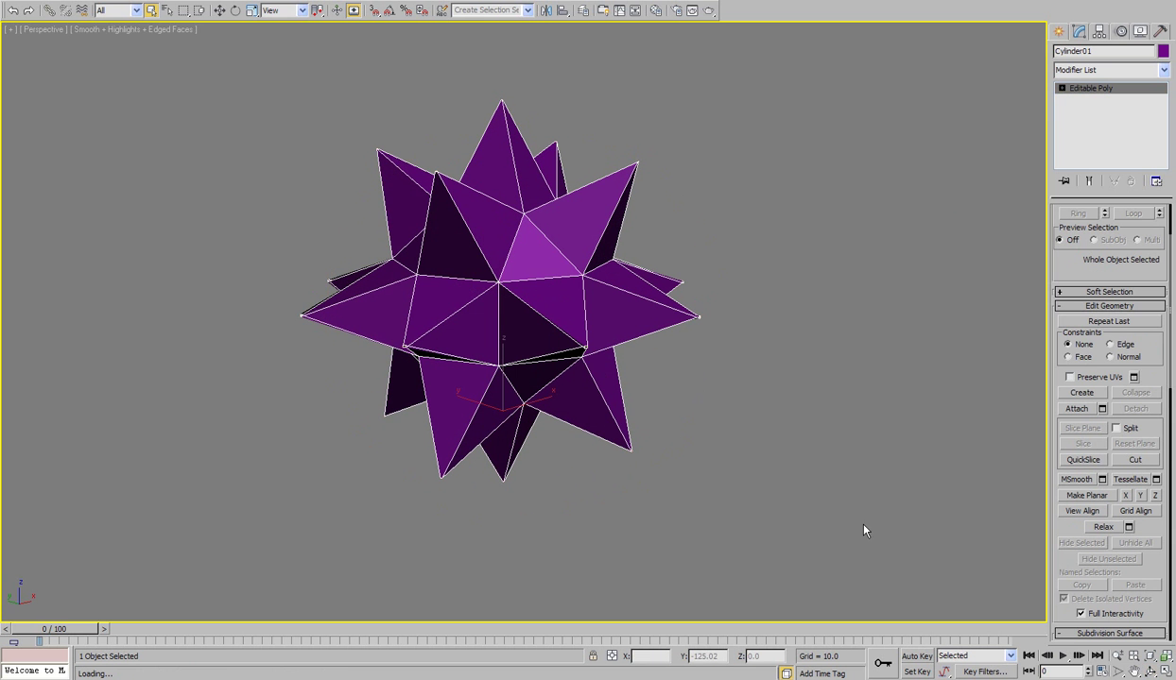
Zoom in on a spike tip to inspect its flat square end, then zoom back out
{"action": "left_click_drag", "start_coordinate": [687, 389], "coordinate": [618, 315]}
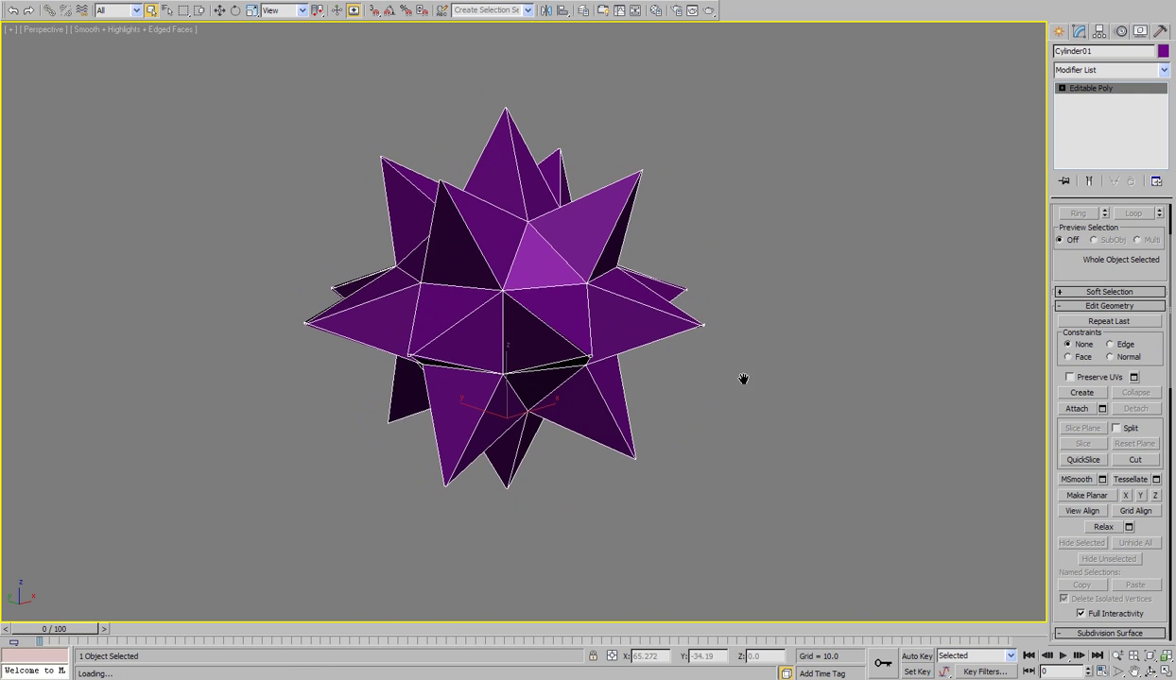
{"action": "middle_click_drag", "start_coordinate": [743, 378], "coordinate": [596, 377]}
{"action": "scroll", "coordinate": [620, 366], "scroll_direction": "up", "scroll_amount": 5}
{"action": "scroll", "coordinate": [564, 386], "scroll_direction": "up", "scroll_amount": 3}
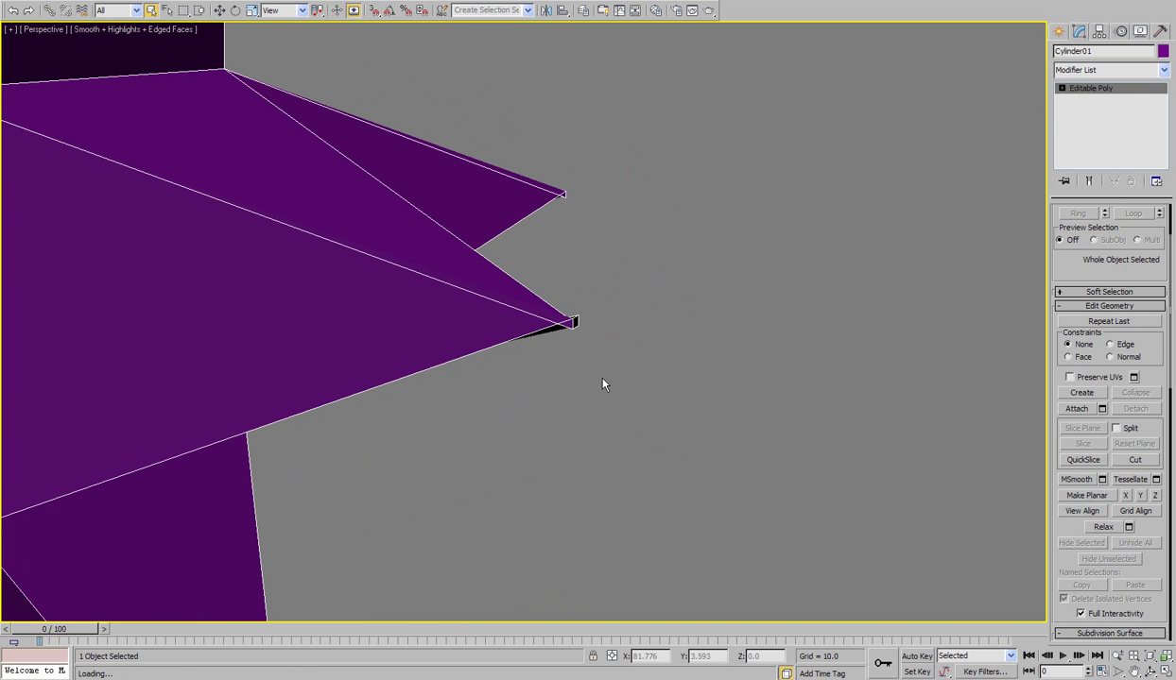
{"action": "scroll", "coordinate": [593, 368], "scroll_direction": "up", "scroll_amount": 4}
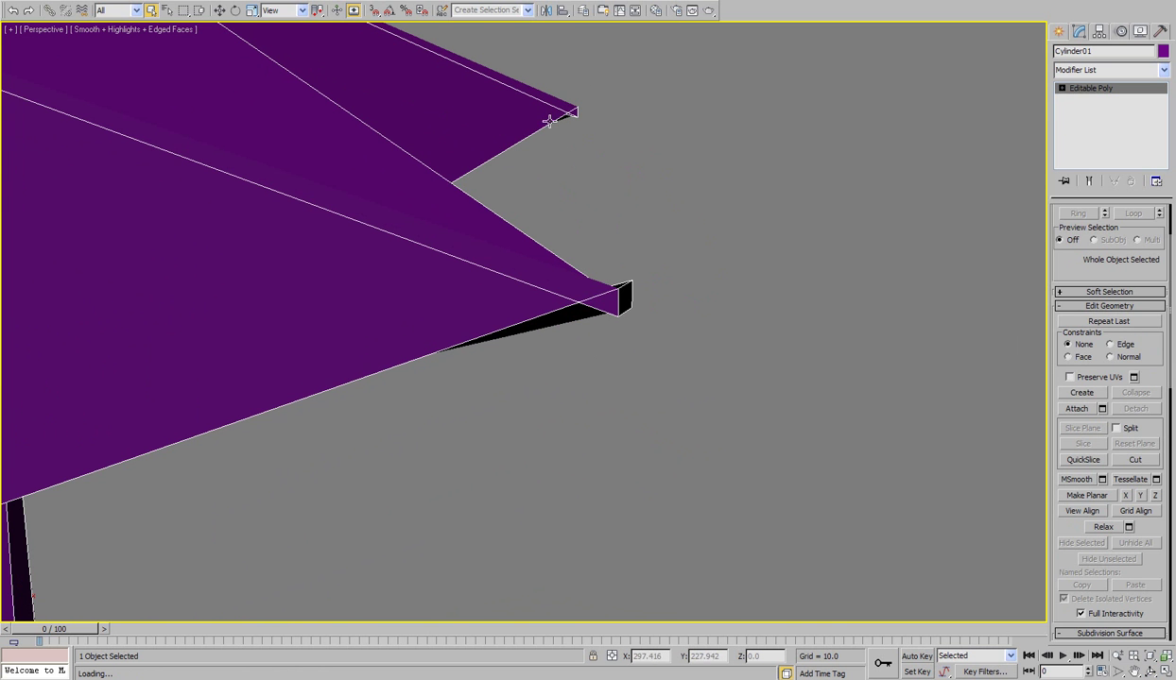
{"action": "middle_click_drag", "start_coordinate": [604, 250], "coordinate": [646, 258]}
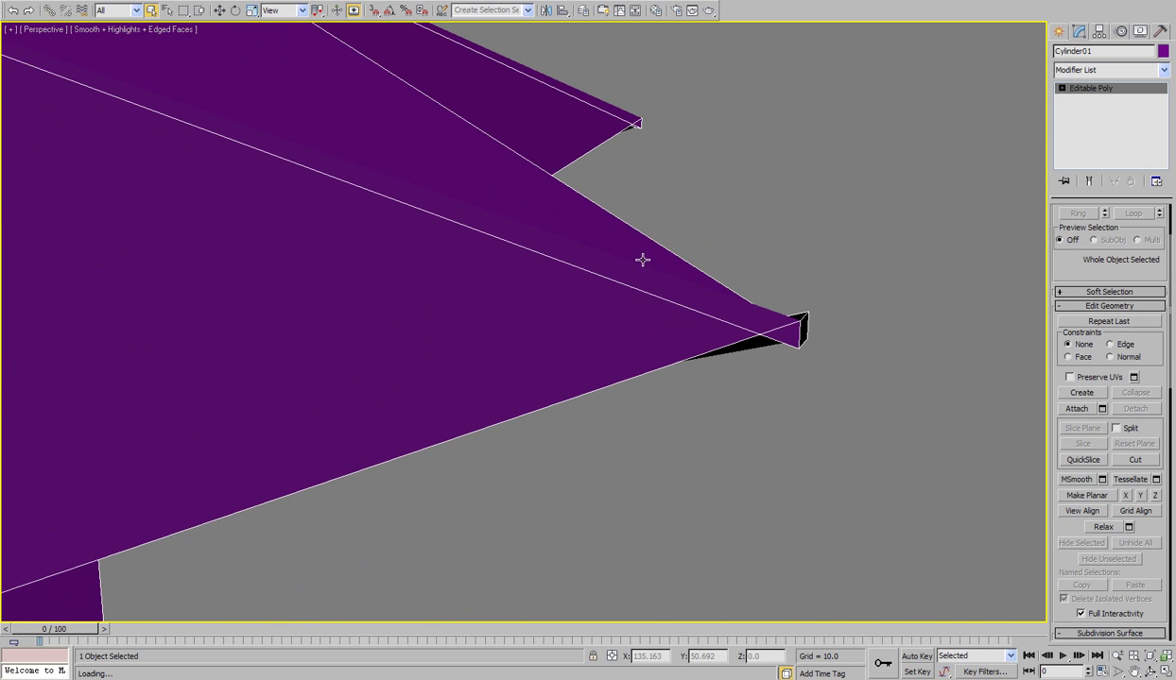
{"action": "scroll", "coordinate": [641, 259], "scroll_direction": "down", "scroll_amount": 10}
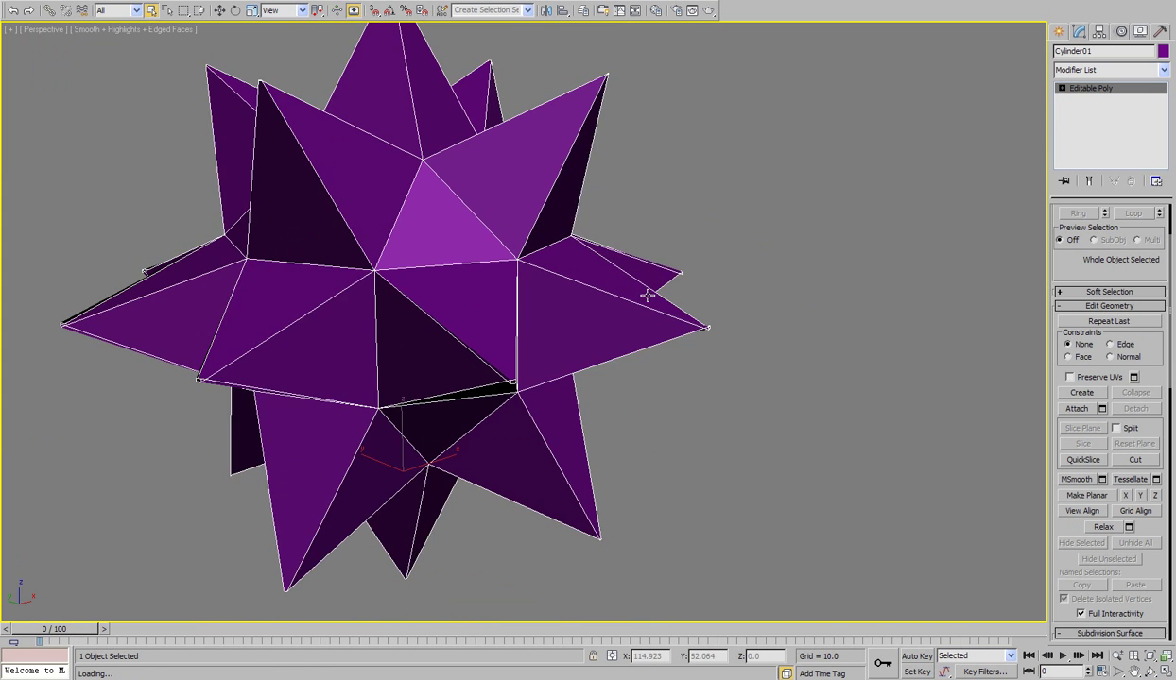
{"action": "scroll", "coordinate": [648, 295], "scroll_direction": "down", "scroll_amount": 5}
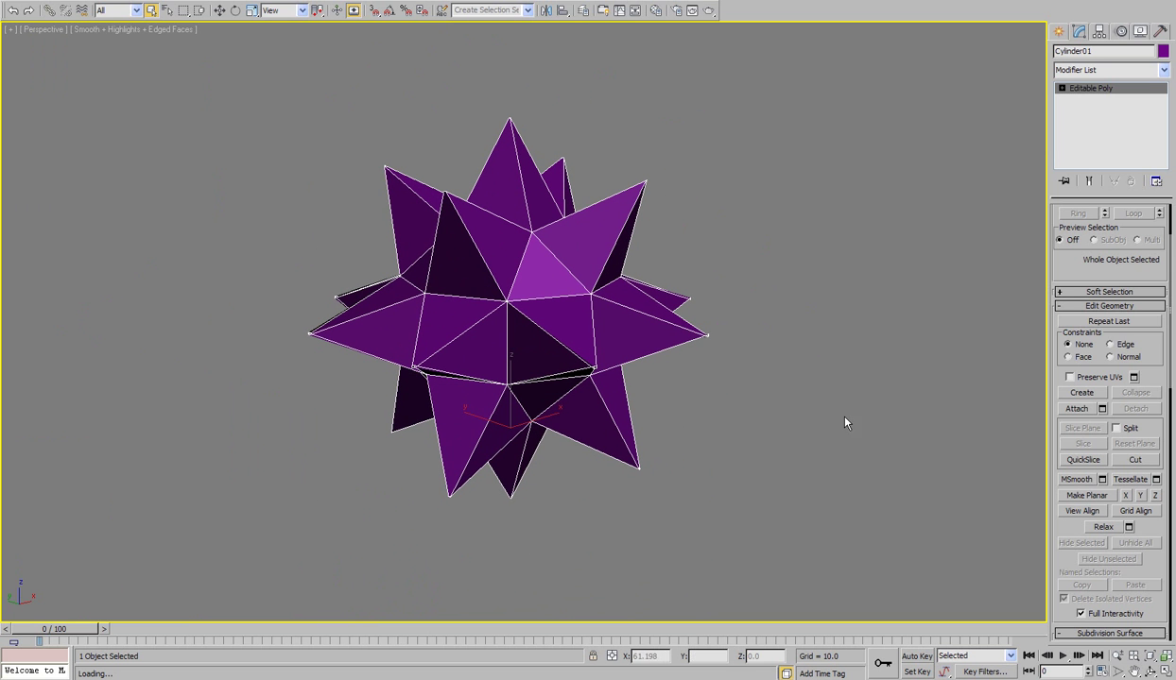
At Vertex level, apply Weld with a 1.0 threshold, leaving 42 vertices
{"action": "left_click", "coordinate": [1061, 88]}
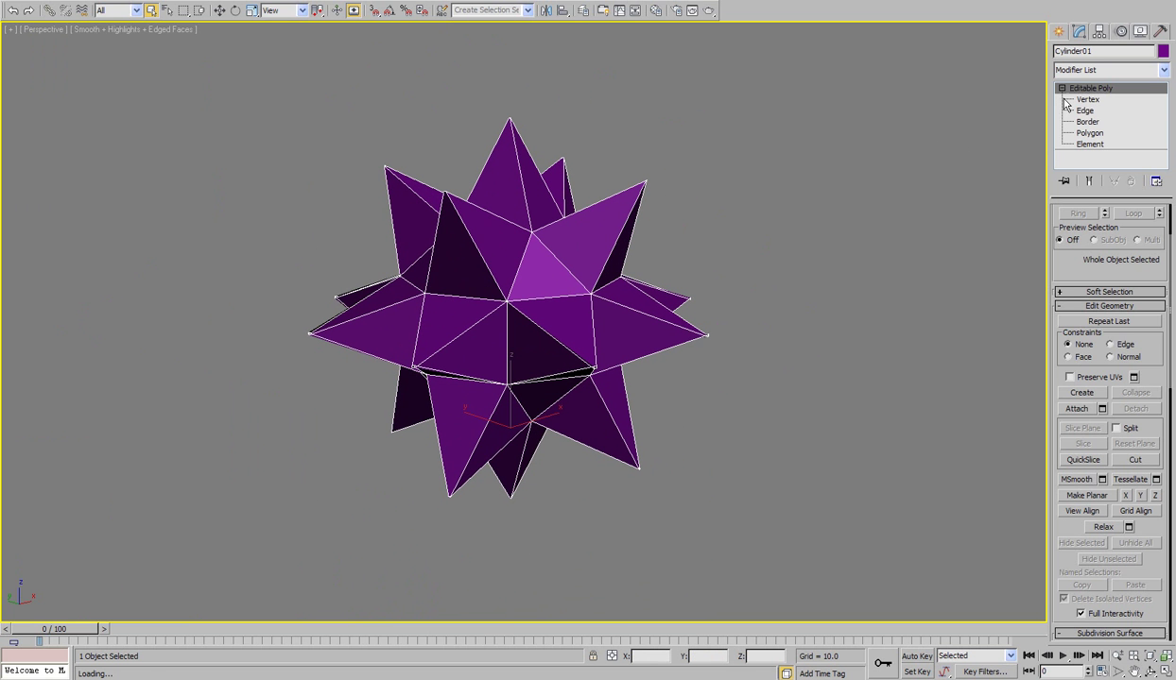
{"action": "left_click", "coordinate": [1087, 101]}
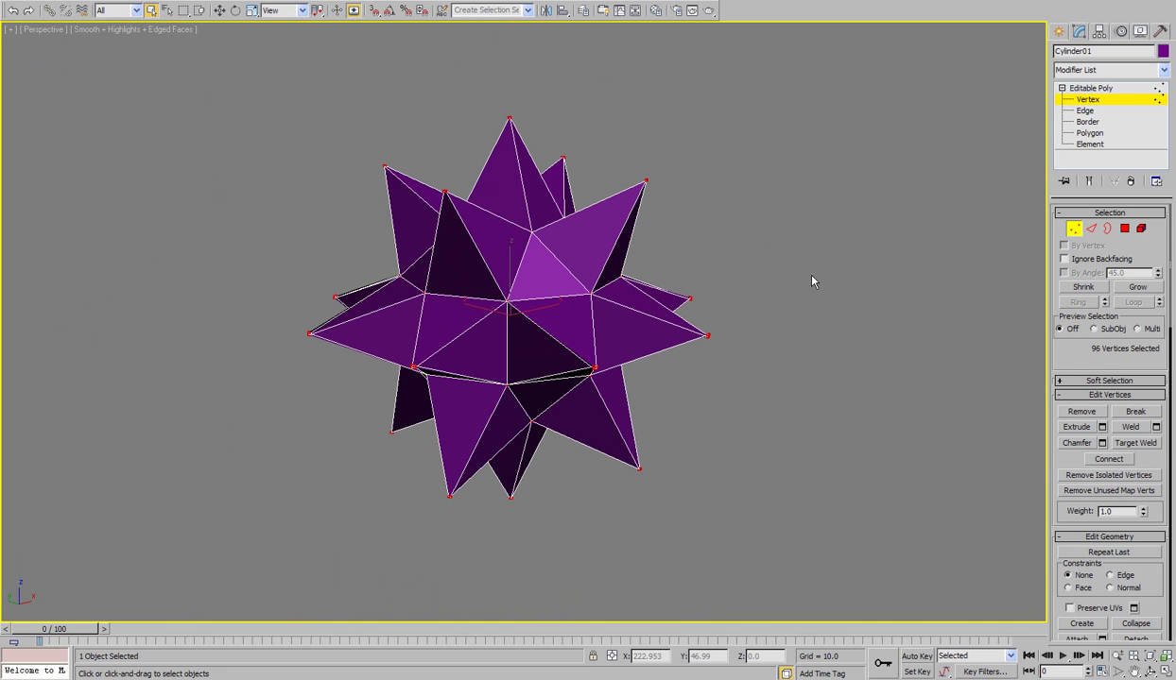
{"action": "left_click", "coordinate": [1155, 427]}
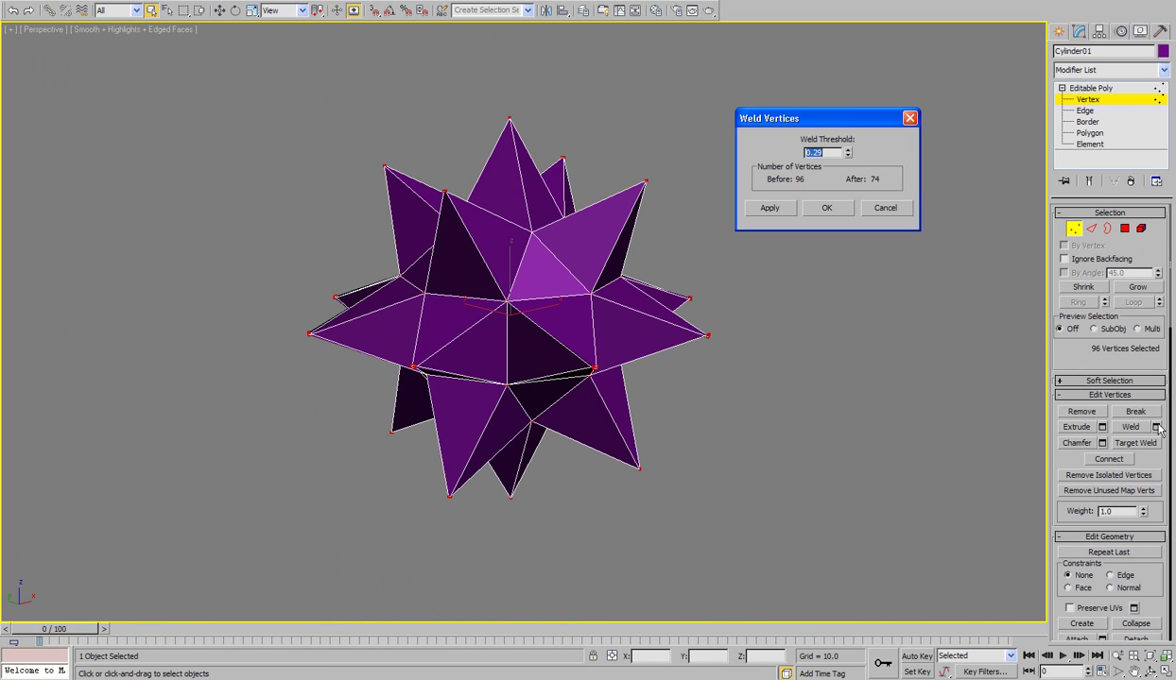
{"action": "left_click_drag", "start_coordinate": [849, 158], "coordinate": [846, 115]}
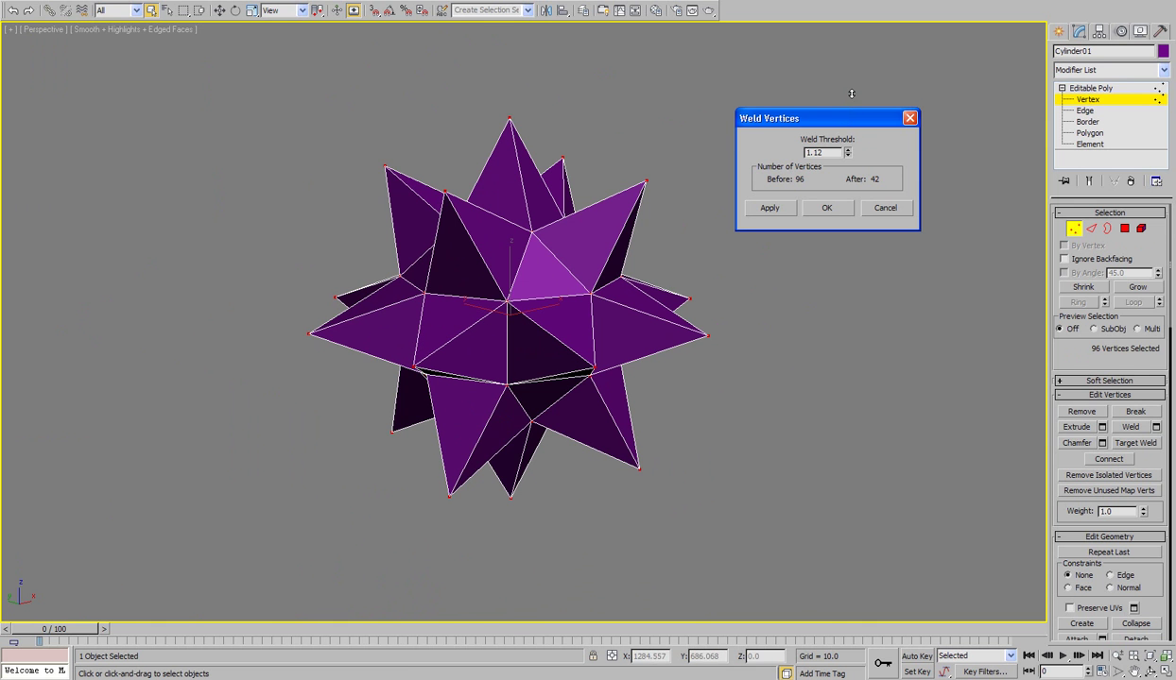
{"action": "left_click_drag", "start_coordinate": [850, 94], "coordinate": [850, 104]}
{"action": "left_click", "coordinate": [827, 209]}
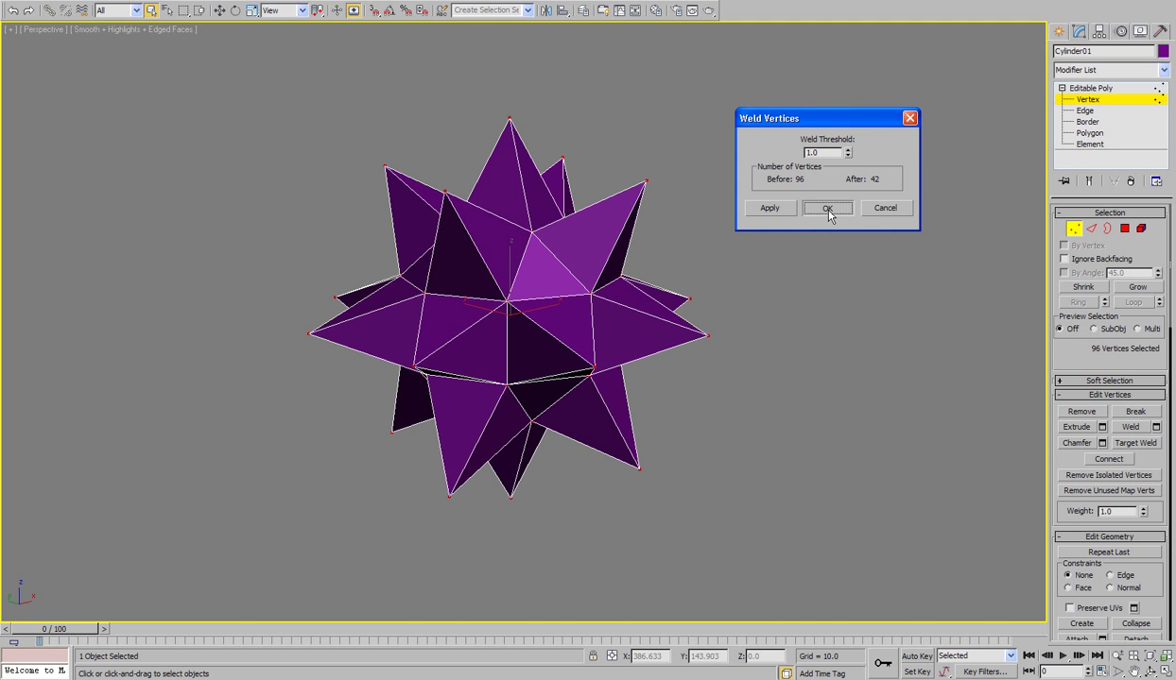